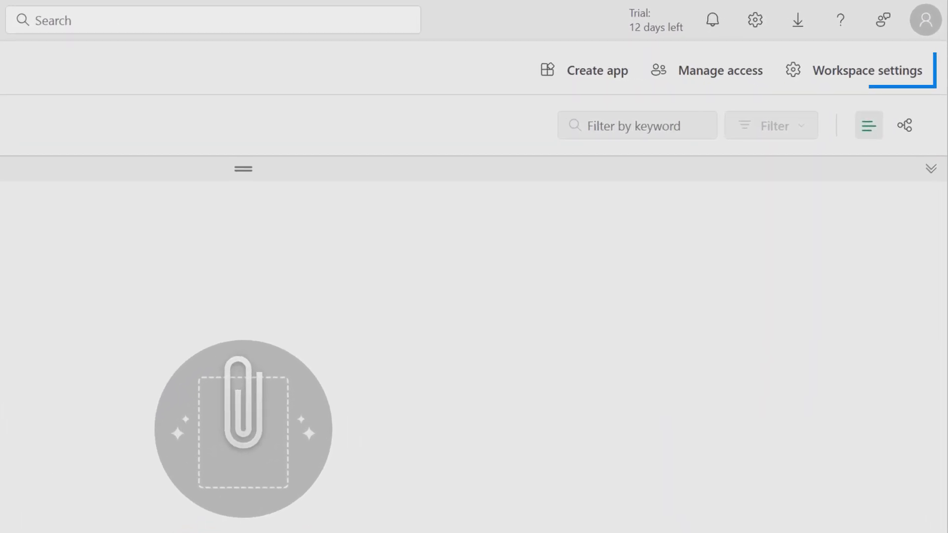
- In Workspace settings Git integration, choose GitHub and start adding an account named GIAC GitHub
{"action": "left_click", "coordinate": [869, 80]}
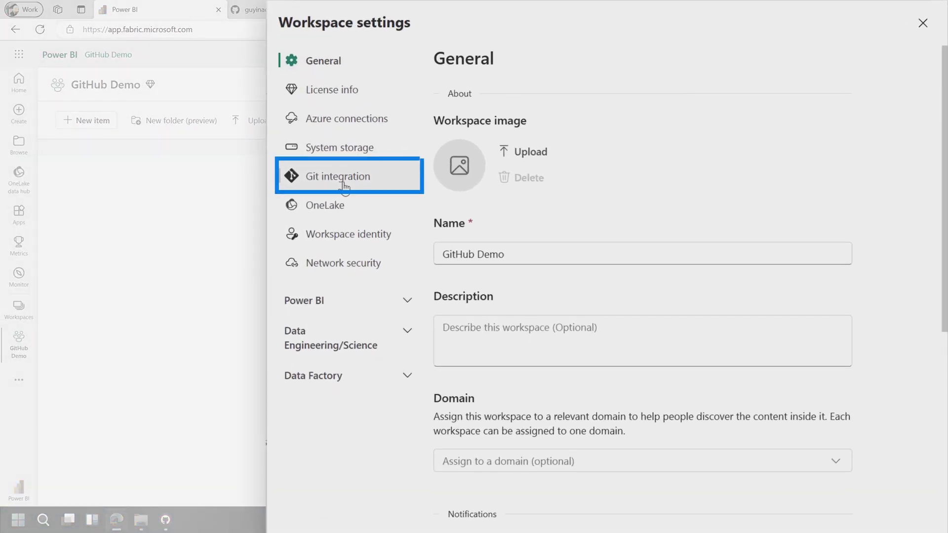
{"action": "left_click", "coordinate": [375, 188]}
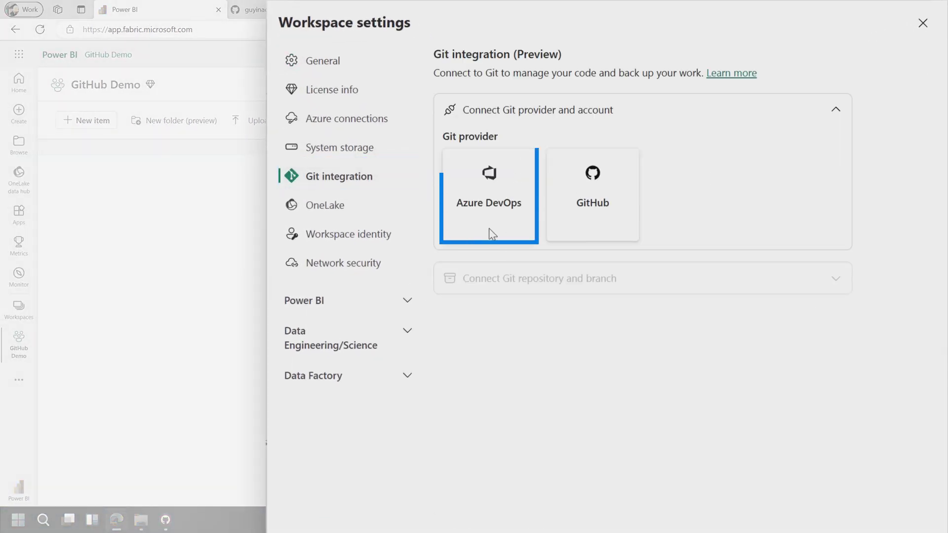
{"action": "left_click", "coordinate": [605, 206]}
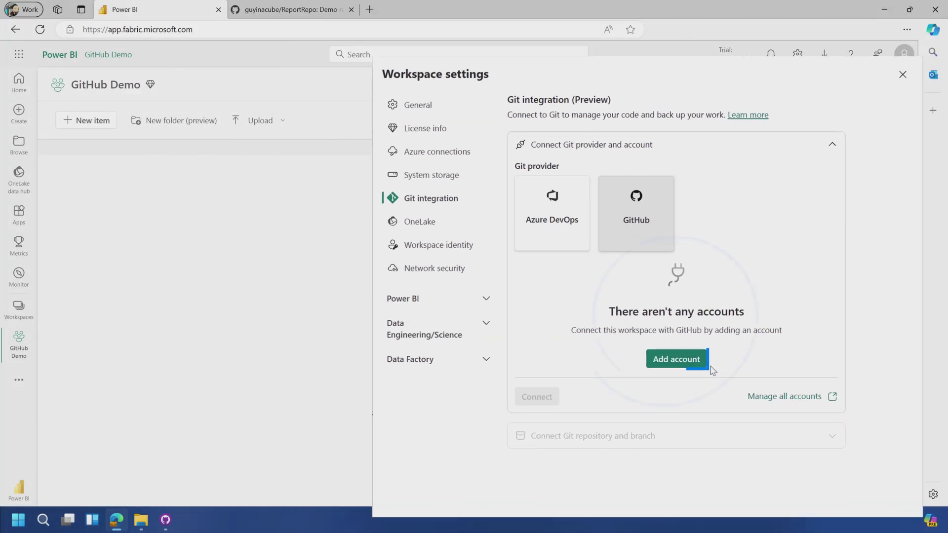
{"action": "left_click", "coordinate": [697, 358]}
{"action": "type", "text": "GIAC GitHub"}
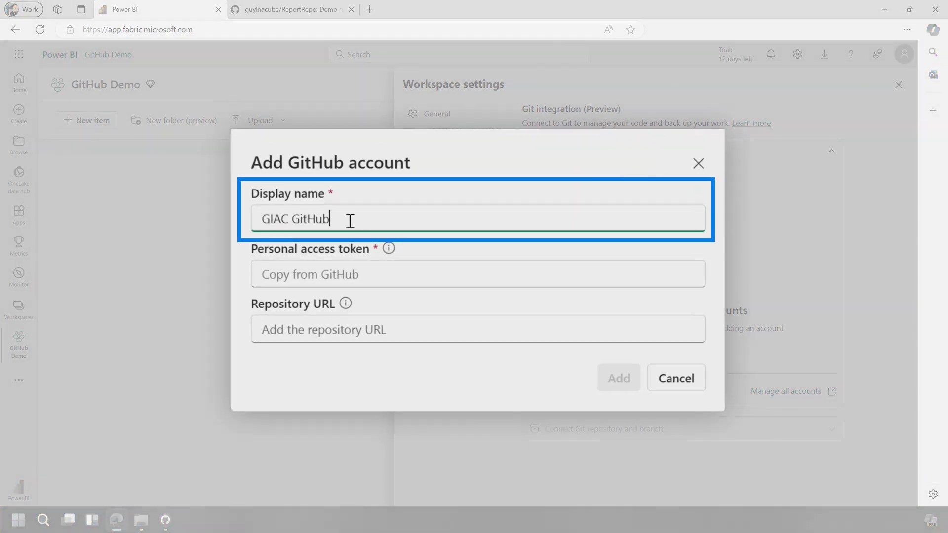
{"action": "key", "text": "Tab"}
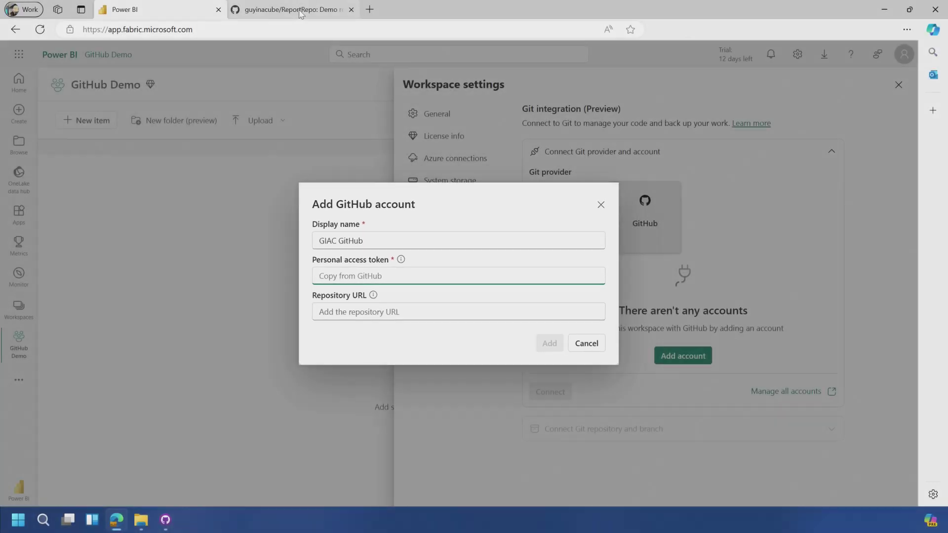
- Navigate from the ReportRepo page to GitHub's fine-grained personal access tokens list
{"action": "left_click", "coordinate": [300, 14]}
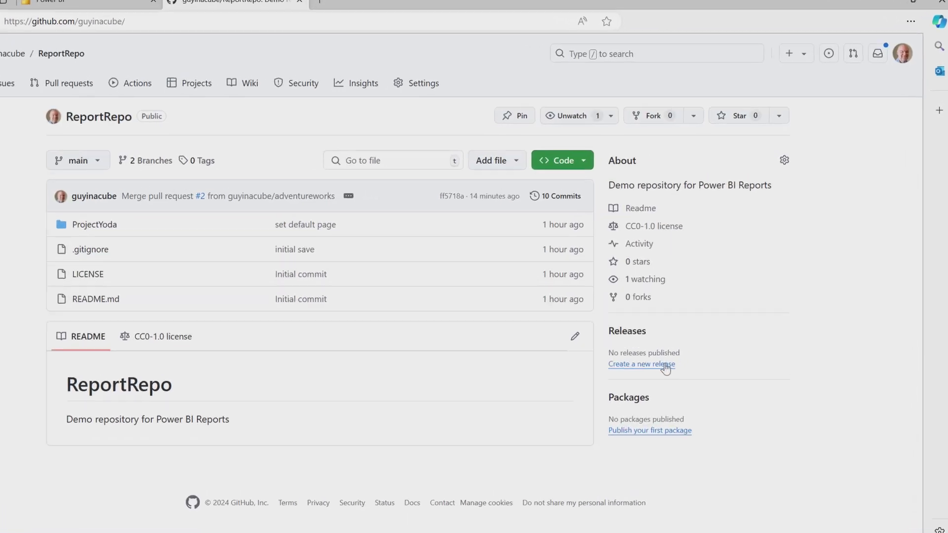
{"action": "left_click", "coordinate": [913, 27]}
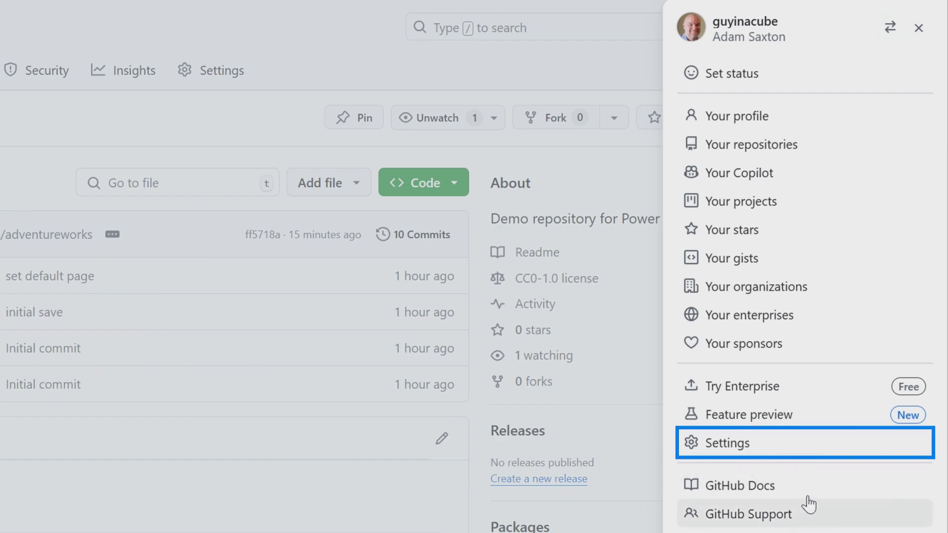
{"action": "left_click", "coordinate": [785, 443]}
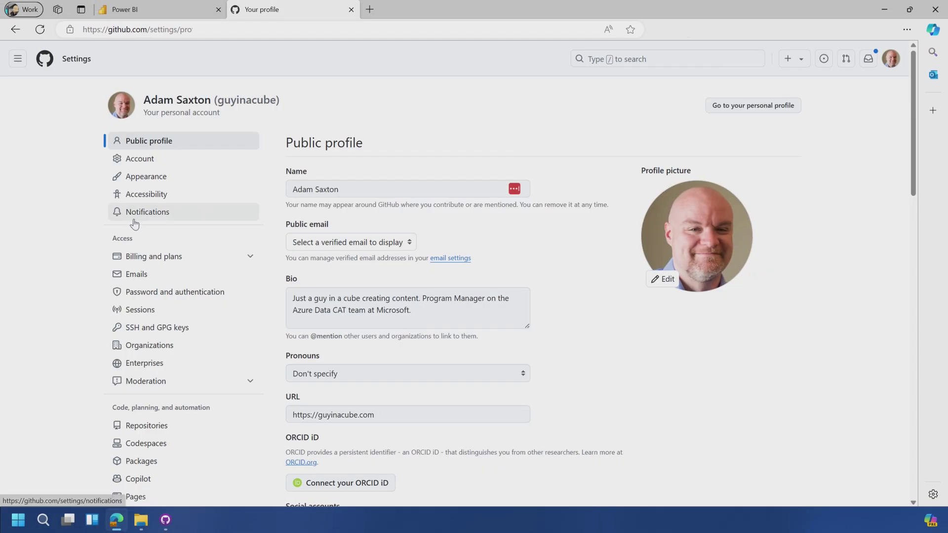
{"action": "scroll", "coordinate": [134, 223], "scroll_direction": "down", "scroll_amount": 7}
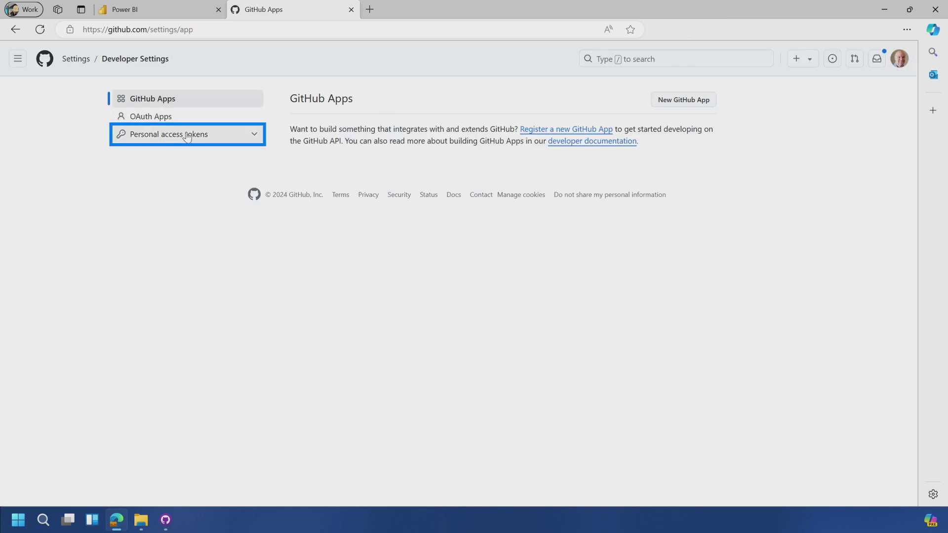
{"action": "left_click", "coordinate": [181, 135]}
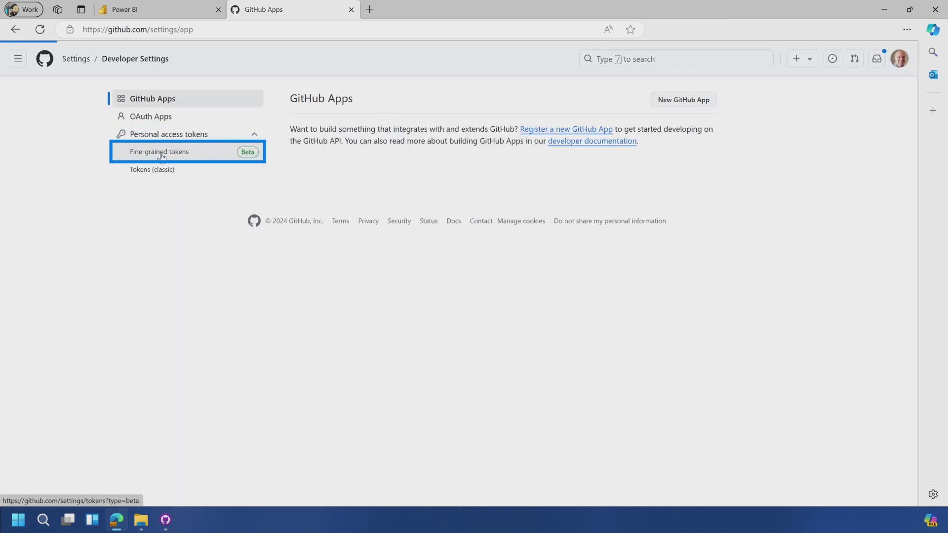
{"action": "left_click", "coordinate": [162, 155]}
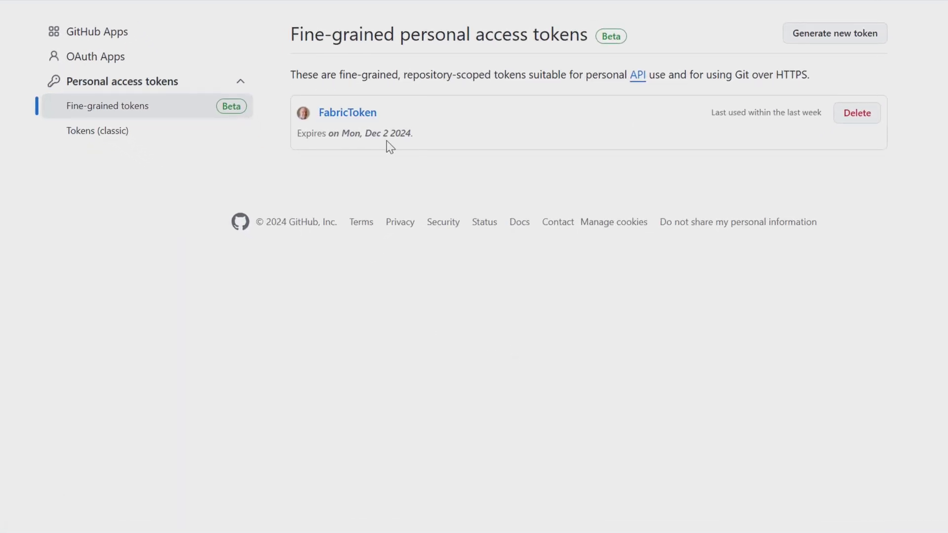
- Delete the old FabricToken so no fine-grained tokens remain
{"action": "left_click", "coordinate": [853, 115]}
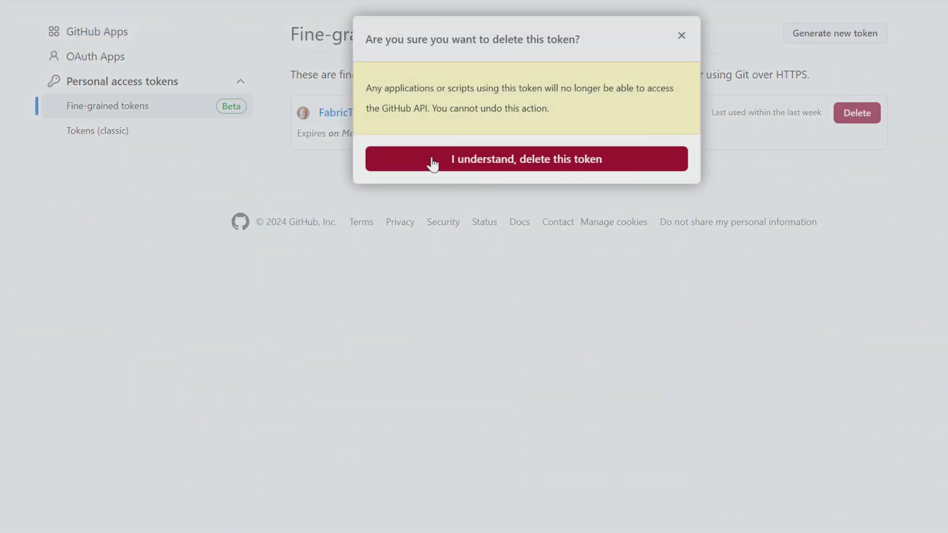
{"action": "left_click", "coordinate": [431, 163]}
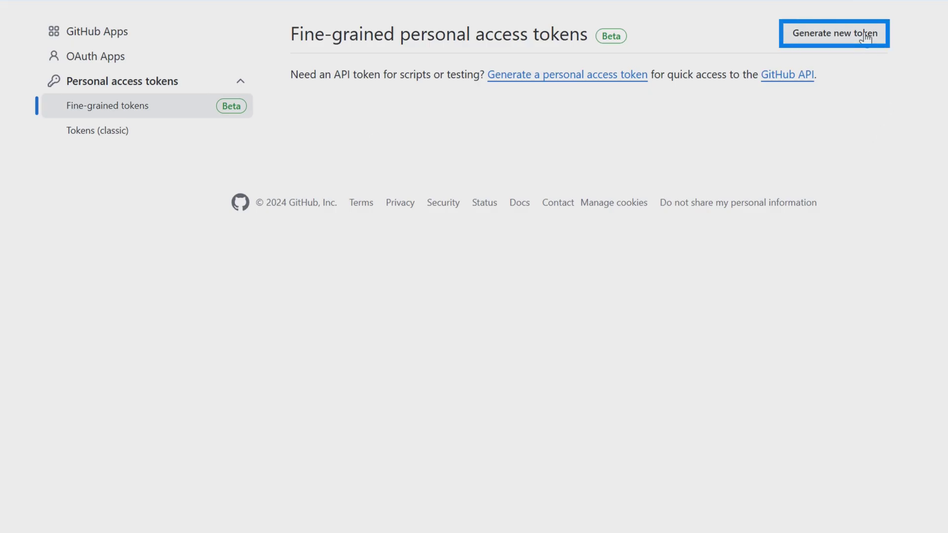
- Start a new token named FabricDemo with 30-day expiration and a Fabric integration demo description
{"action": "left_click", "coordinate": [835, 34]}
{"action": "left_click", "coordinate": [316, 130]}
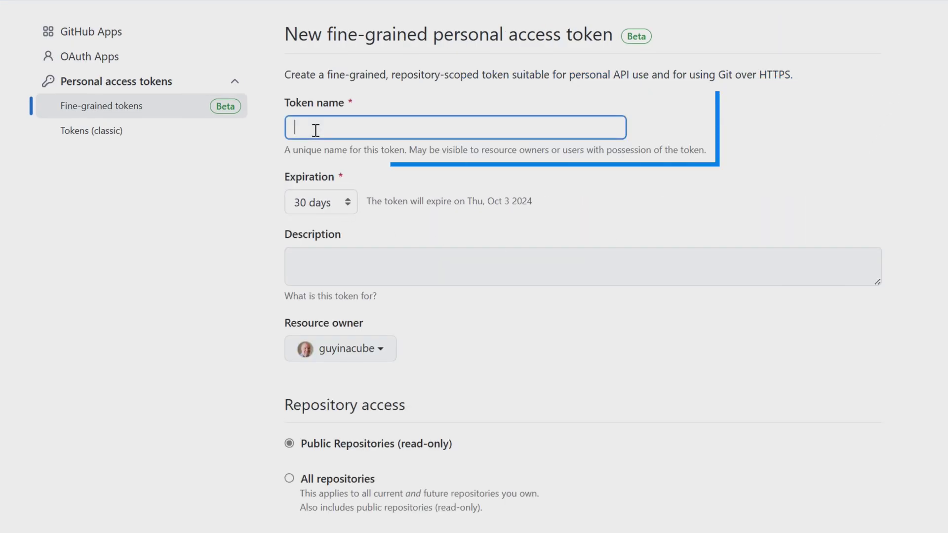
{"action": "type", "text": "FabricDemo"}
{"action": "left_click", "coordinate": [337, 209]}
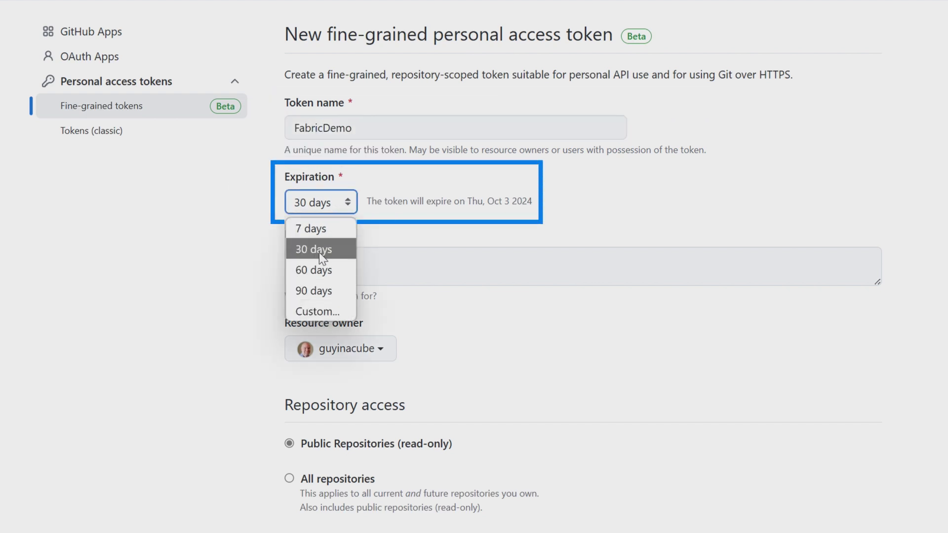
{"action": "left_click", "coordinate": [344, 255]}
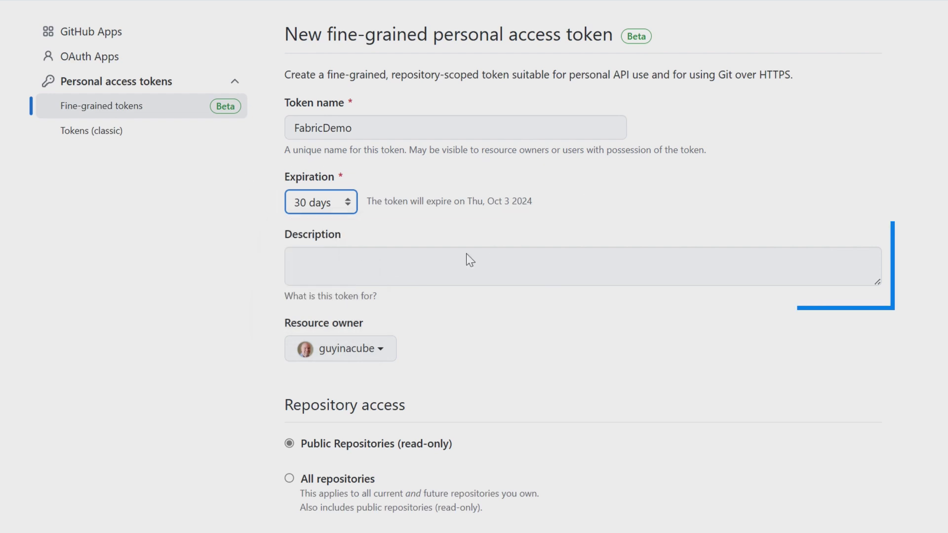
{"action": "left_click", "coordinate": [355, 272]}
{"action": "type", "text": "Demo for GitHub Integration with Microsoft Fabric"}
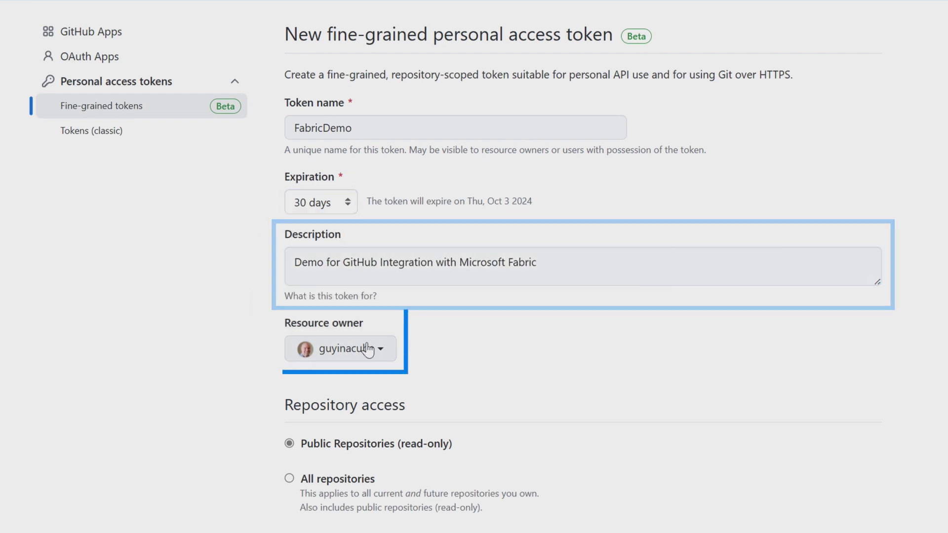
{"action": "scroll", "coordinate": [502, 359], "scroll_direction": "down", "scroll_amount": 1}
{"action": "scroll", "coordinate": [506, 319], "scroll_direction": "down", "scroll_amount": 3}
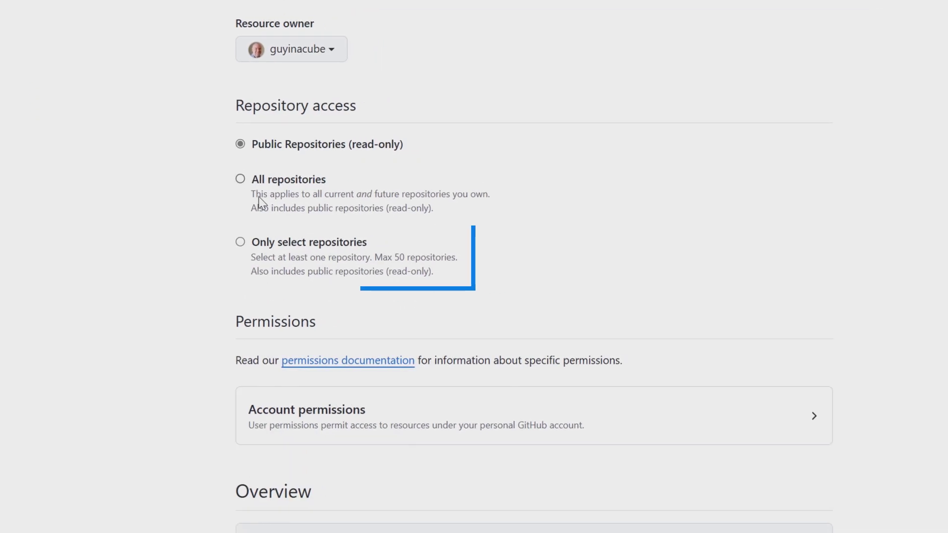
- Restrict the token to only the ReportRepo repository
{"action": "left_click", "coordinate": [186, 243]}
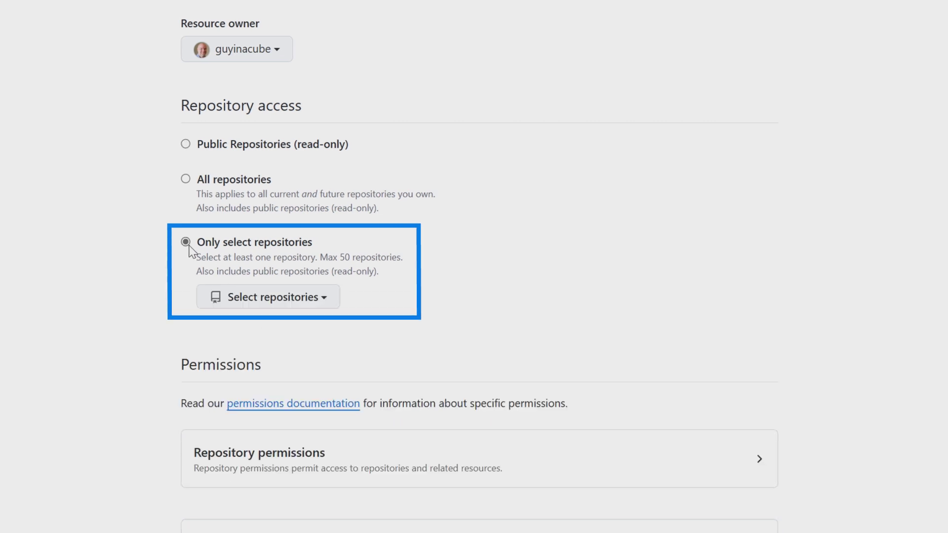
{"action": "left_click", "coordinate": [298, 298]}
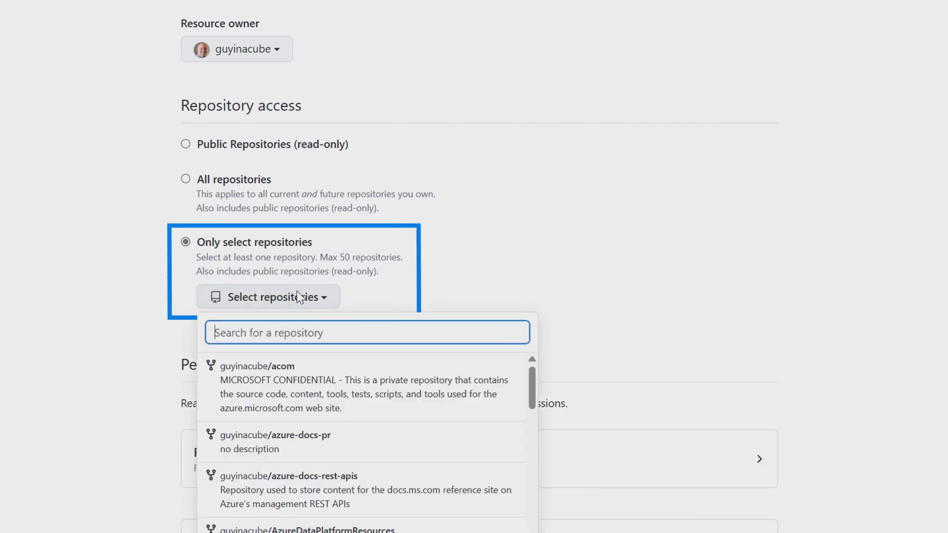
{"action": "type", "text": "report"}
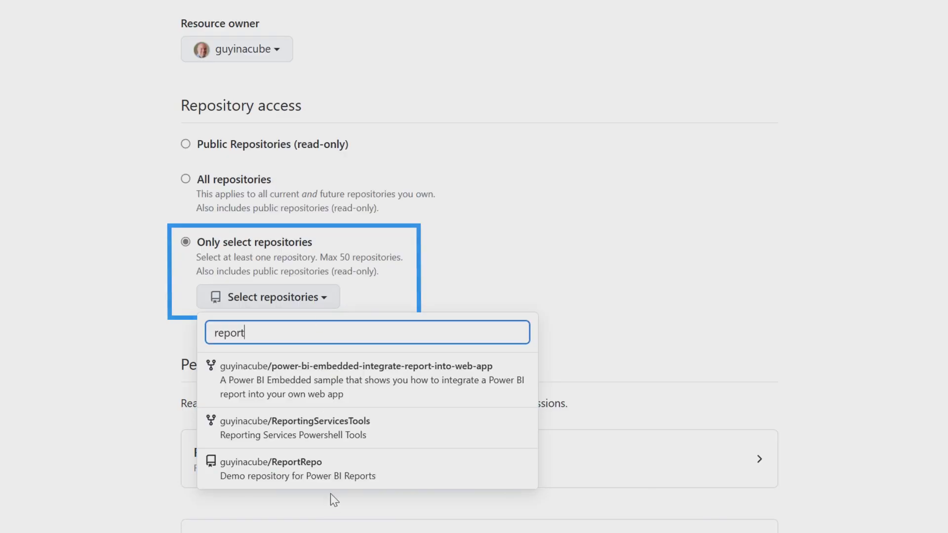
{"action": "left_click", "coordinate": [298, 474]}
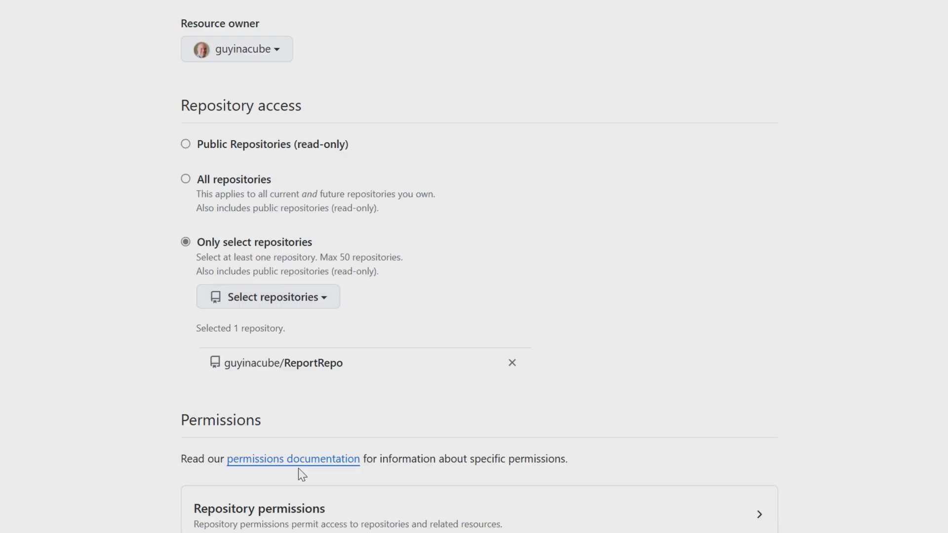
{"action": "scroll", "coordinate": [106, 345], "scroll_direction": "down", "scroll_amount": 3}
{"action": "scroll", "coordinate": [106, 345], "scroll_direction": "down", "scroll_amount": 2}
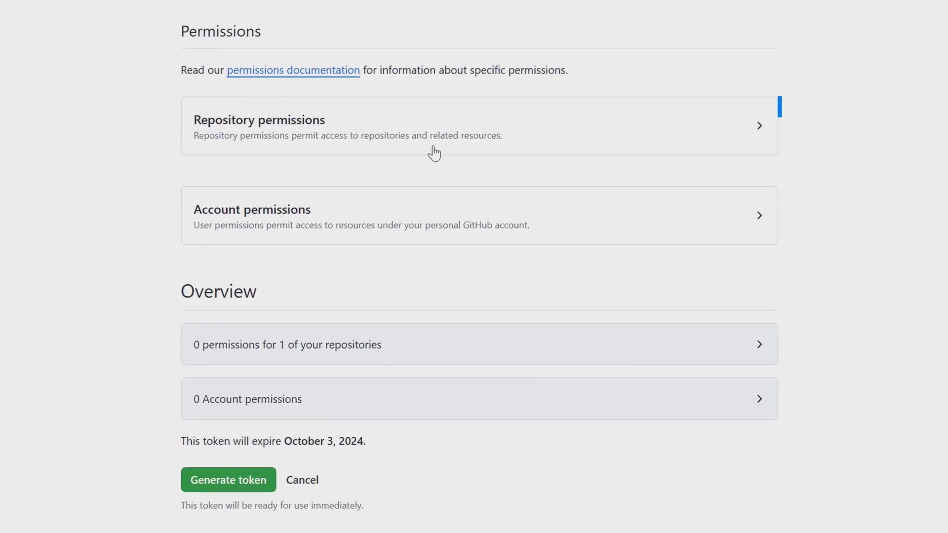
- Grant read and write access to repository Contents and generate the FabricDemo token
{"action": "left_click", "coordinate": [739, 132]}
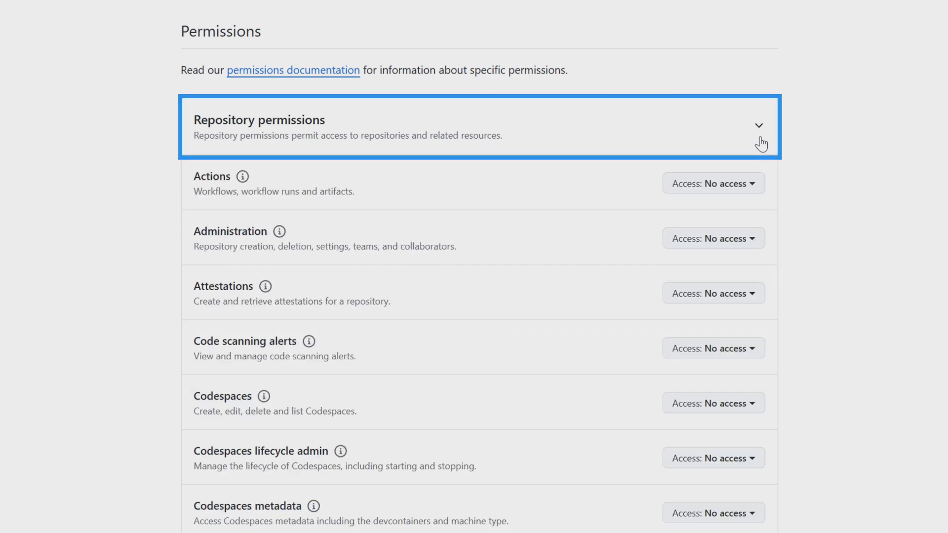
{"action": "scroll", "coordinate": [81, 293], "scroll_direction": "down", "scroll_amount": 3}
{"action": "scroll", "coordinate": [80, 293], "scroll_direction": "down", "scroll_amount": 3}
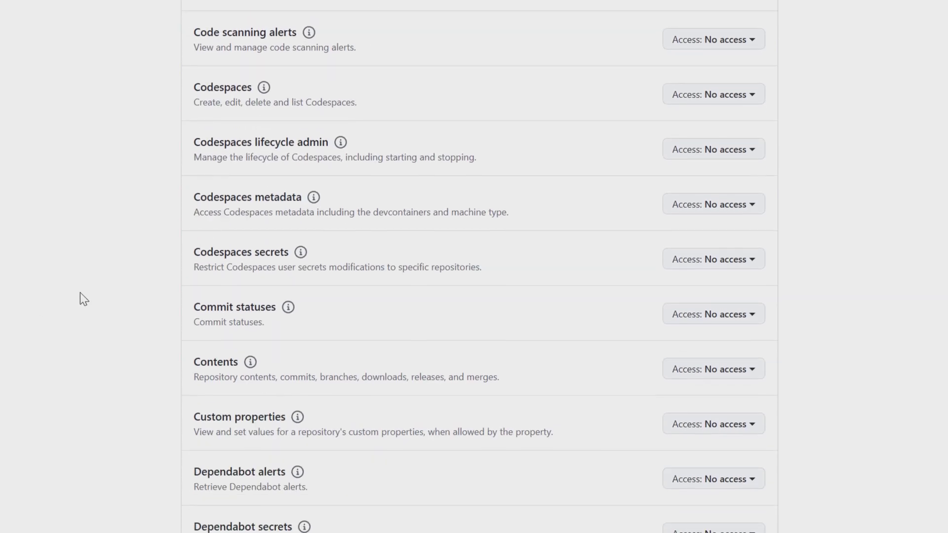
{"action": "scroll", "coordinate": [138, 391], "scroll_direction": "down", "scroll_amount": 3}
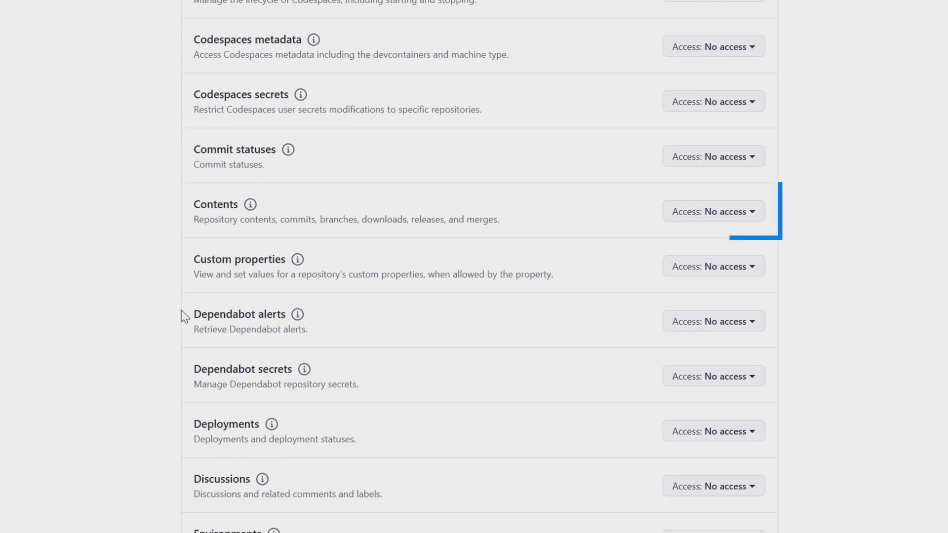
{"action": "left_click", "coordinate": [741, 218]}
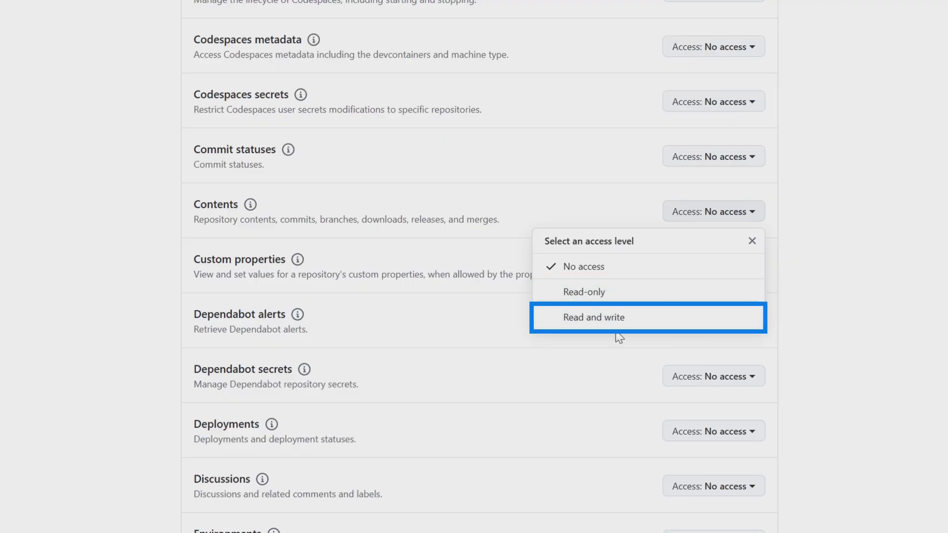
{"action": "left_click", "coordinate": [609, 321]}
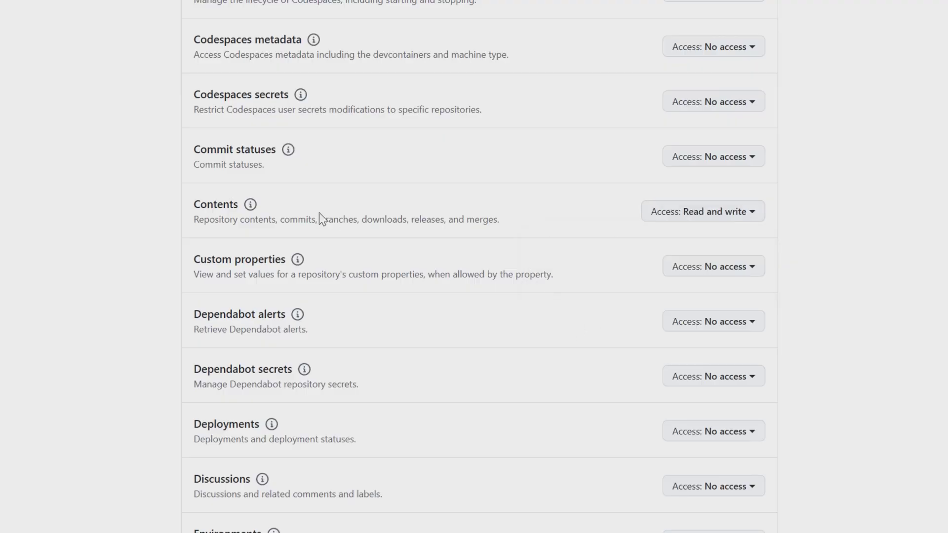
{"action": "scroll", "coordinate": [431, 238], "scroll_direction": "down", "scroll_amount": 5}
{"action": "scroll", "coordinate": [432, 237], "scroll_direction": "down", "scroll_amount": 5}
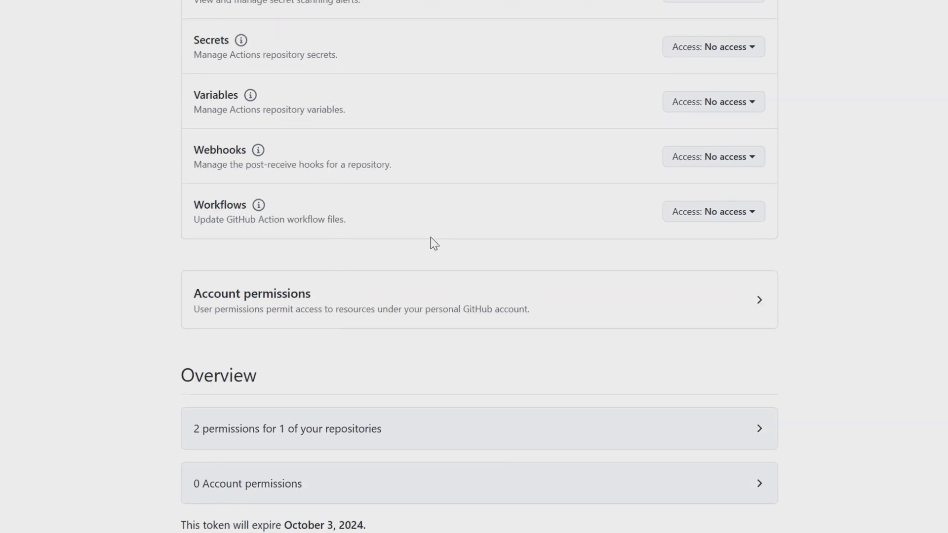
{"action": "scroll", "coordinate": [430, 243], "scroll_direction": "down", "scroll_amount": 3}
{"action": "left_click", "coordinate": [261, 412]}
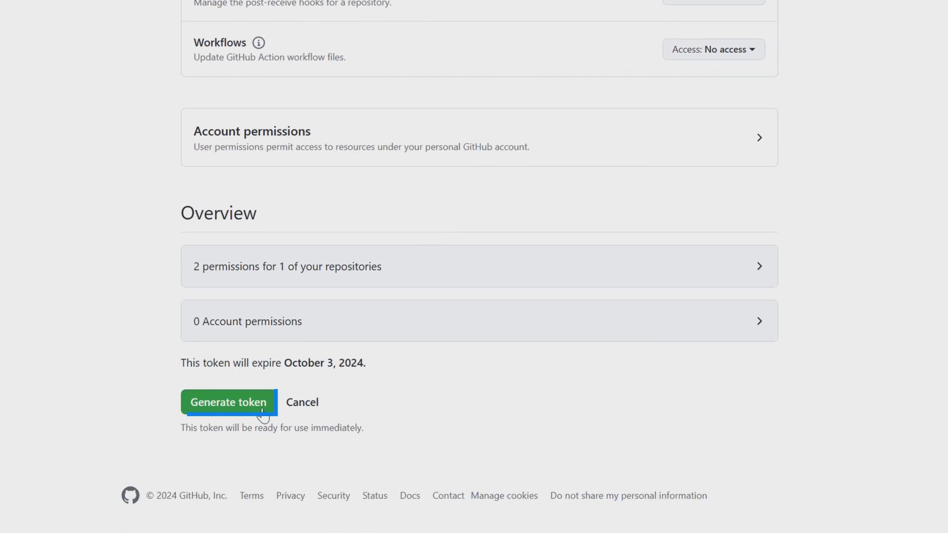
{"action": "left_click", "coordinate": [229, 405]}
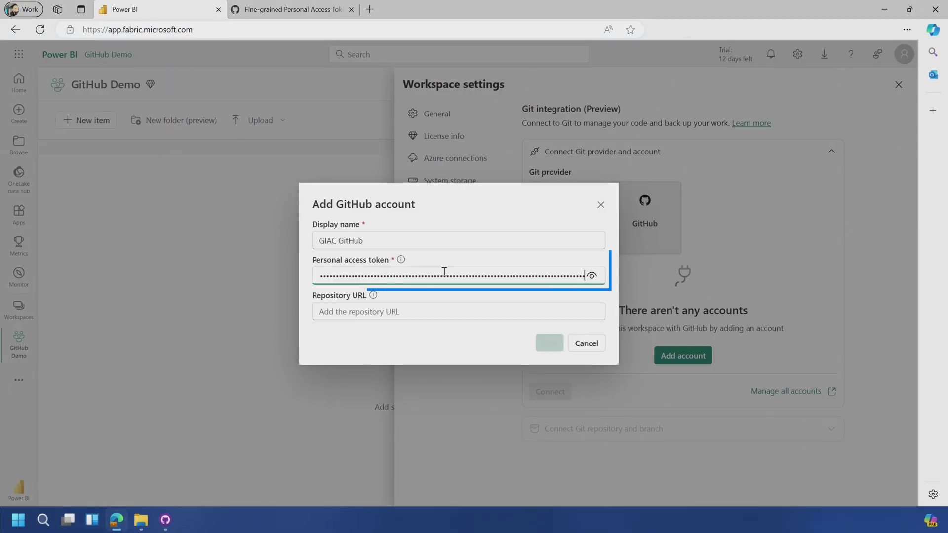
- Copy the ReportRepo URL from GitHub and add the GIAC GitHub account in Fabric's dialog
{"action": "left_click", "coordinate": [252, 9]}
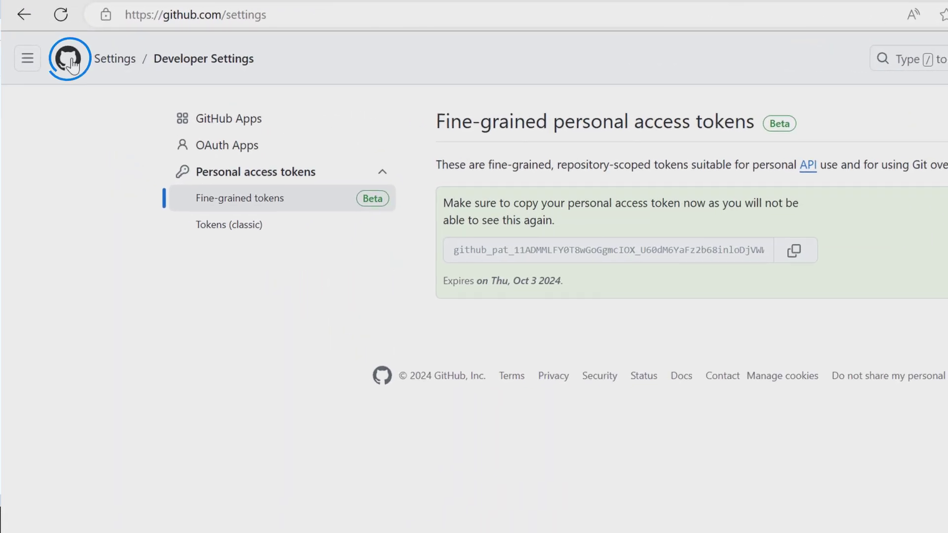
{"action": "key", "text": "ctrl+l"}
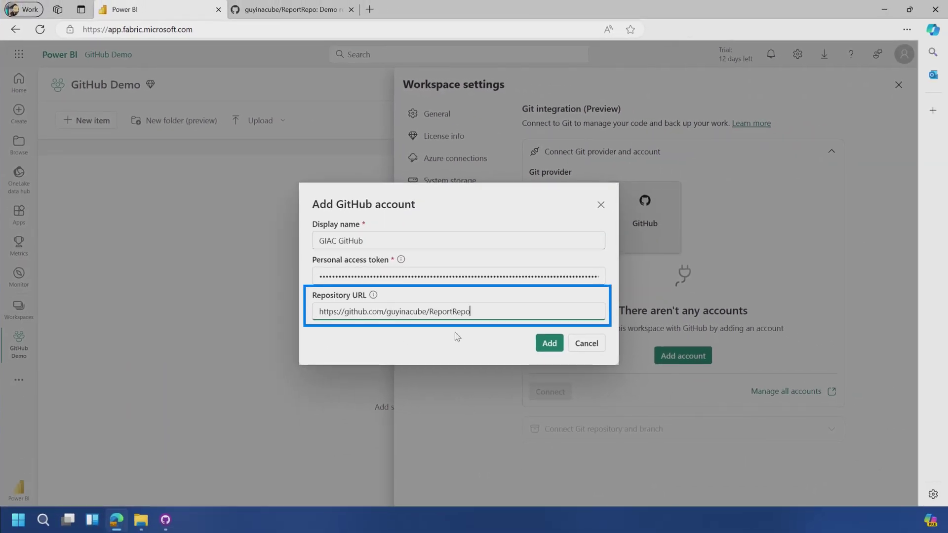
{"action": "left_click", "coordinate": [551, 345]}
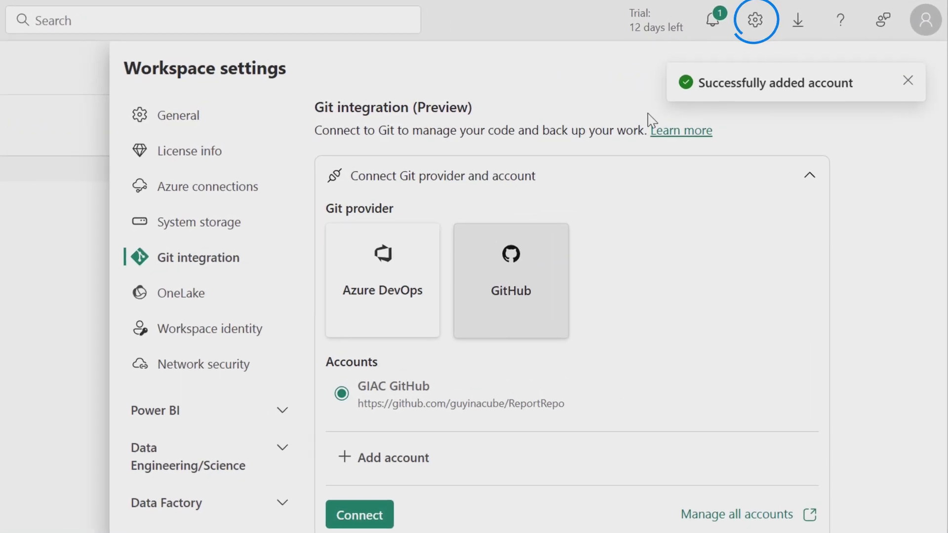
{"action": "left_click", "coordinate": [797, 54]}
- Confirm the GIAC GitHub connection in Manage connections and gateways, then return to the workspace
{"action": "left_click", "coordinate": [771, 428]}
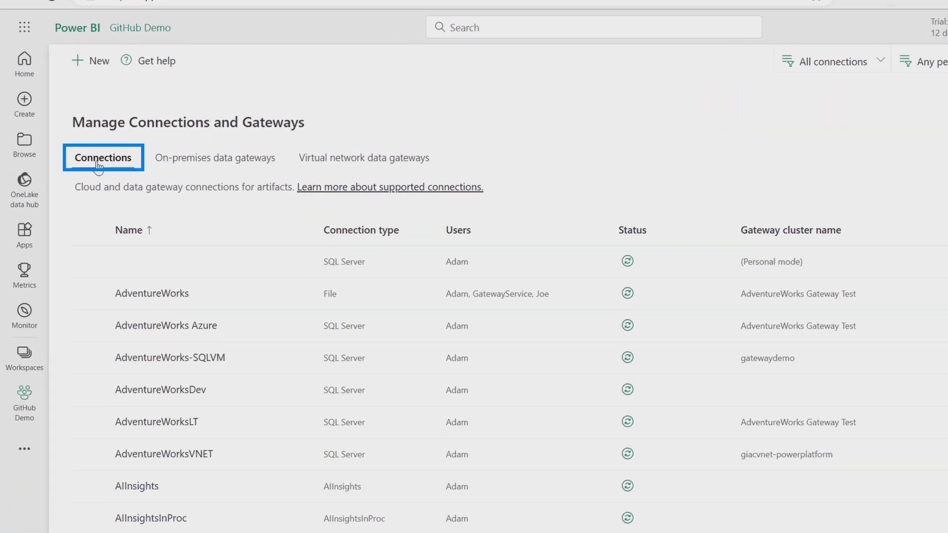
{"action": "scroll", "coordinate": [119, 381], "scroll_direction": "down", "scroll_amount": 10}
{"action": "scroll", "coordinate": [118, 381], "scroll_direction": "down", "scroll_amount": 5}
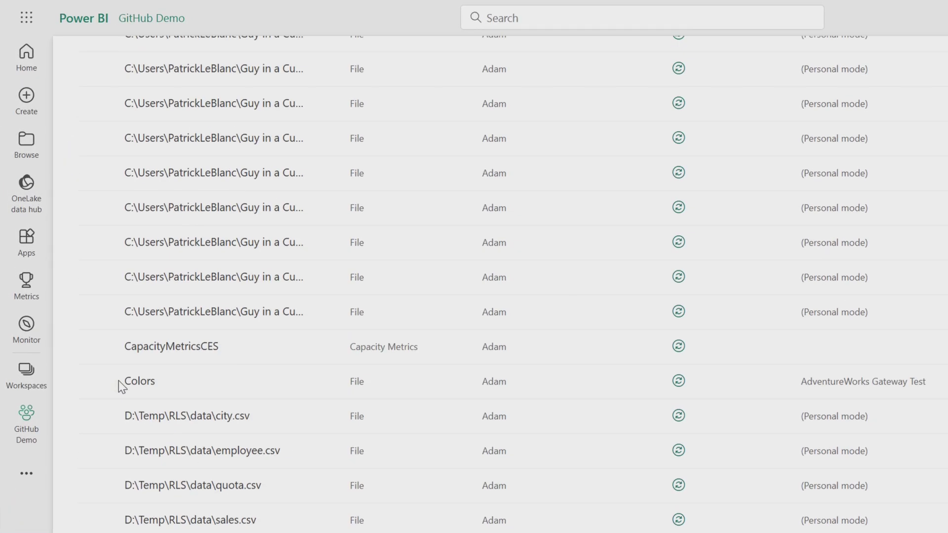
{"action": "scroll", "coordinate": [118, 381], "scroll_direction": "down", "scroll_amount": 7}
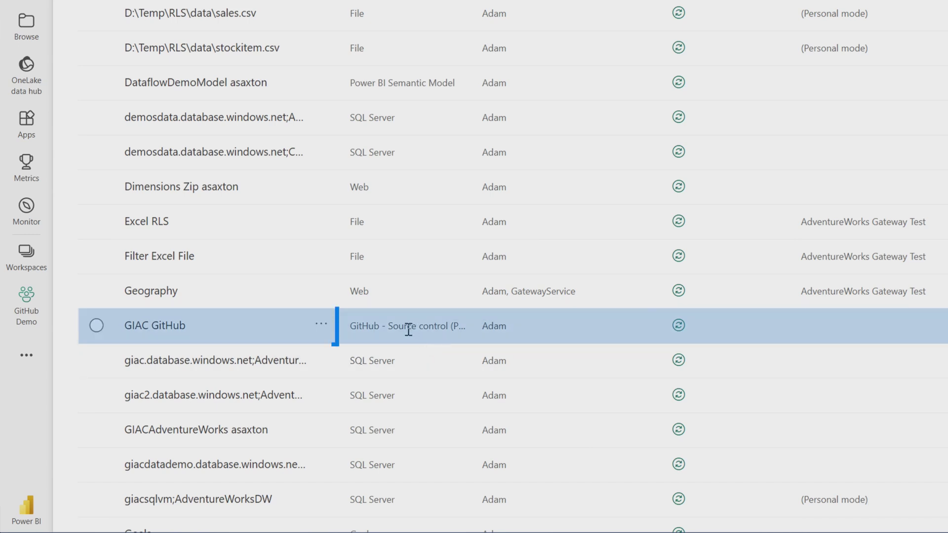
{"action": "left_click", "coordinate": [323, 324]}
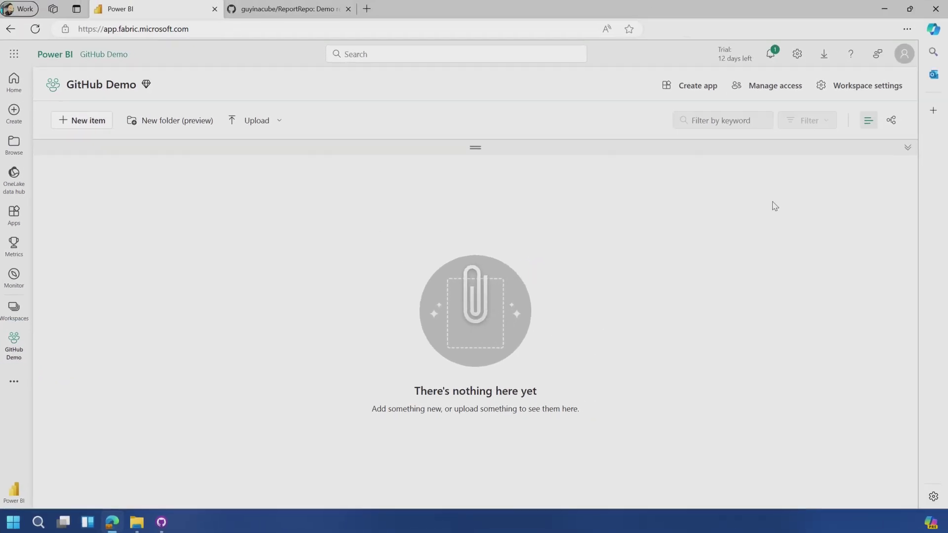
- Connect and sync the workspace to ReportRepo's adventureworks branch, folder ProjectYoda, via GIAC GitHub
{"action": "left_click", "coordinate": [852, 78]}
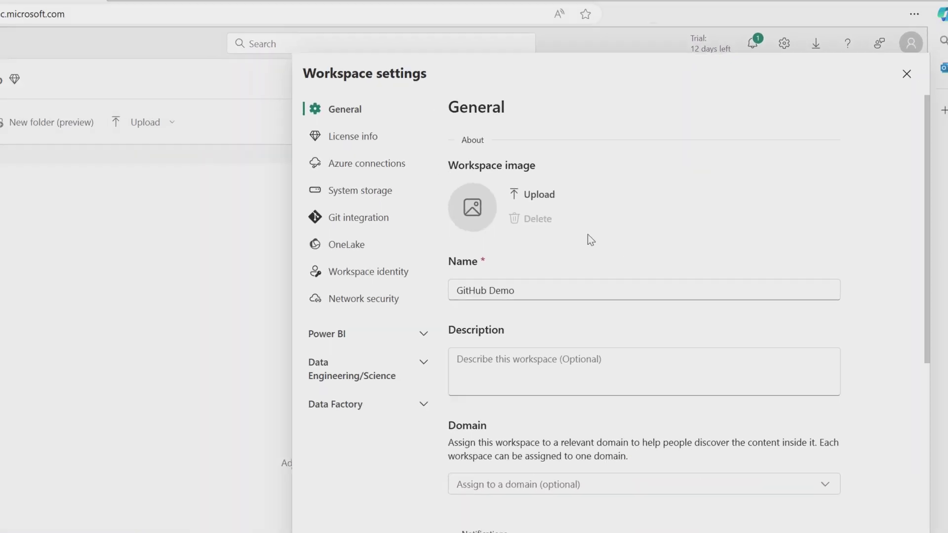
{"action": "left_click", "coordinate": [311, 178]}
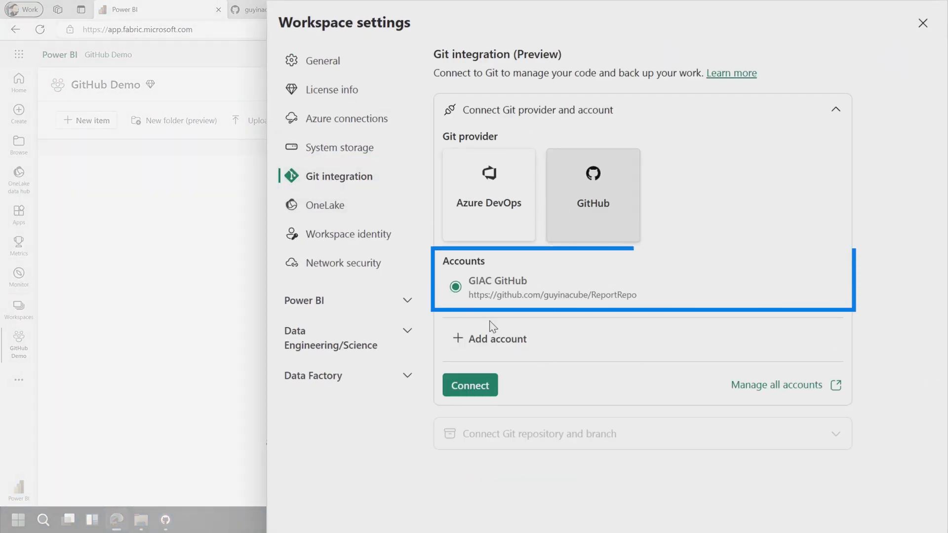
{"action": "left_click", "coordinate": [465, 391]}
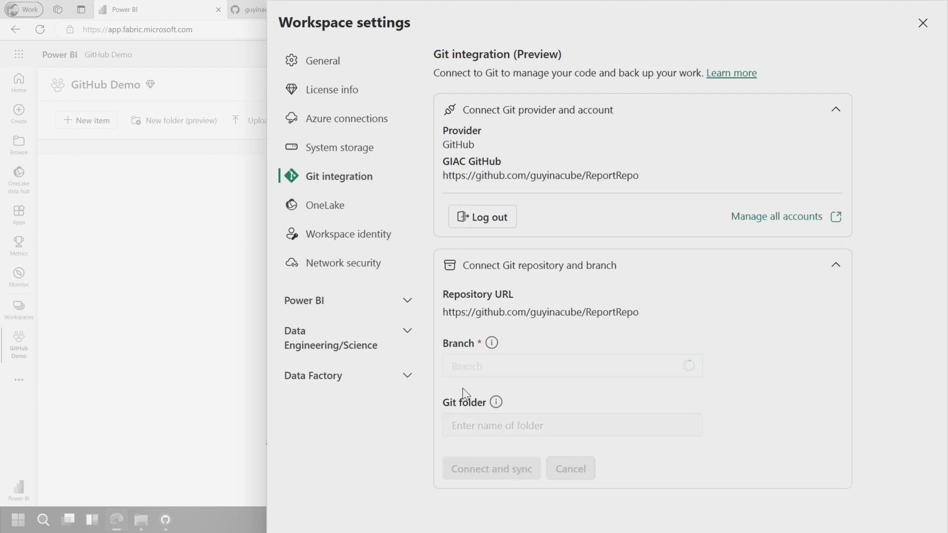
{"action": "left_click", "coordinate": [494, 368]}
{"action": "left_click", "coordinate": [472, 453]}
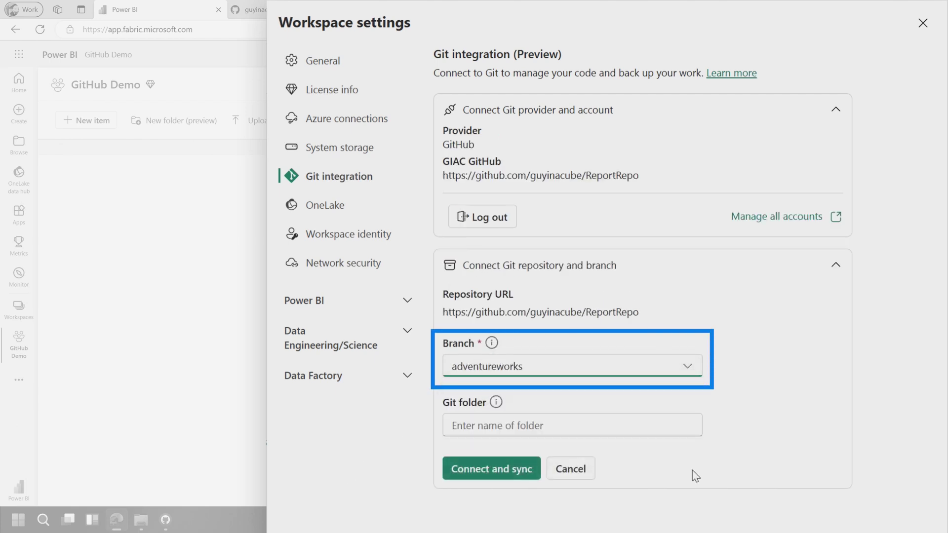
{"action": "left_click", "coordinate": [547, 428]}
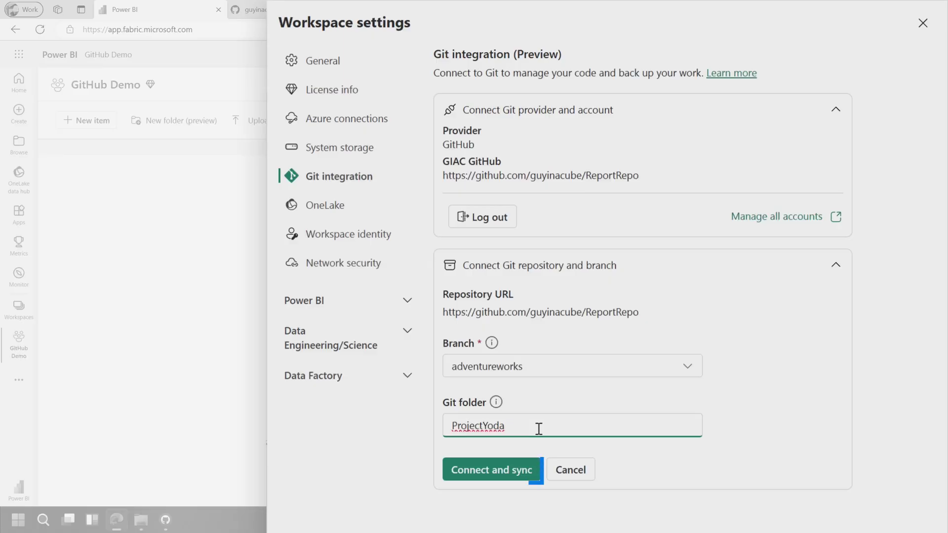
{"action": "left_click", "coordinate": [487, 479]}
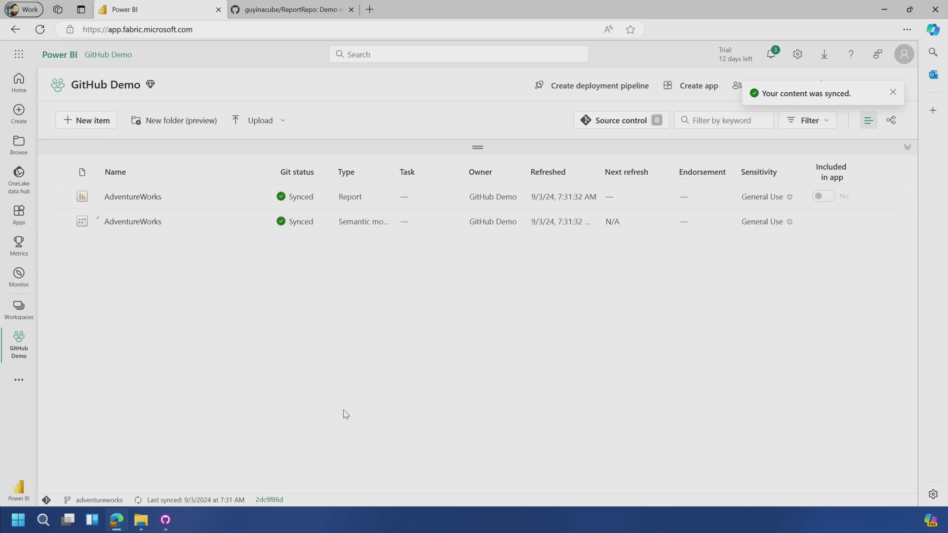
- Check the synced AdventureWorks report, then open the semantic model's gateway and cloud connections settings
{"action": "left_click", "coordinate": [125, 222]}
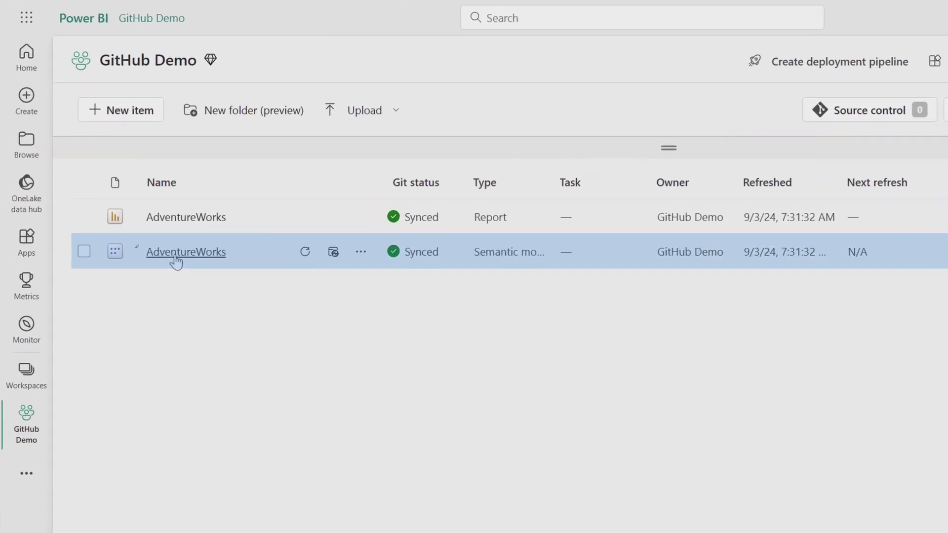
{"action": "left_click", "coordinate": [191, 222]}
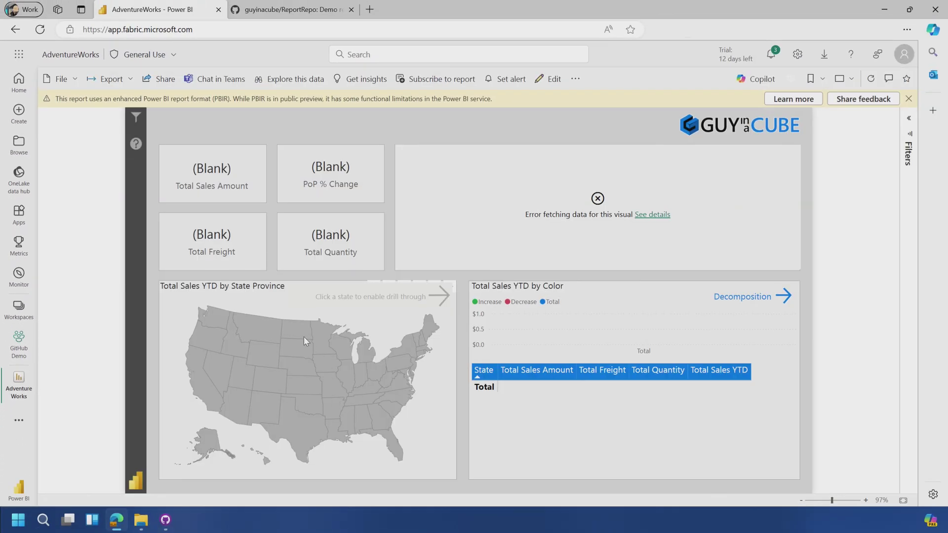
{"action": "left_click", "coordinate": [21, 345]}
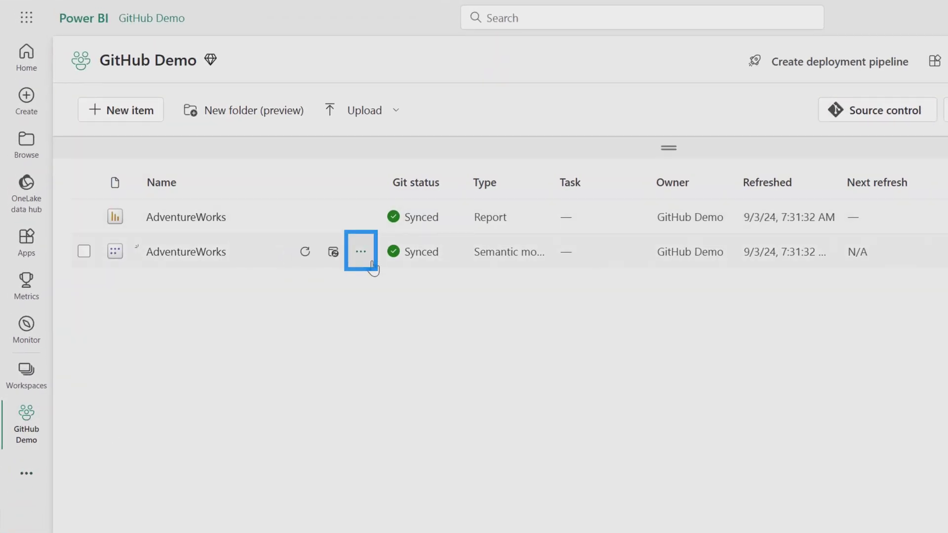
{"action": "left_click", "coordinate": [372, 262]}
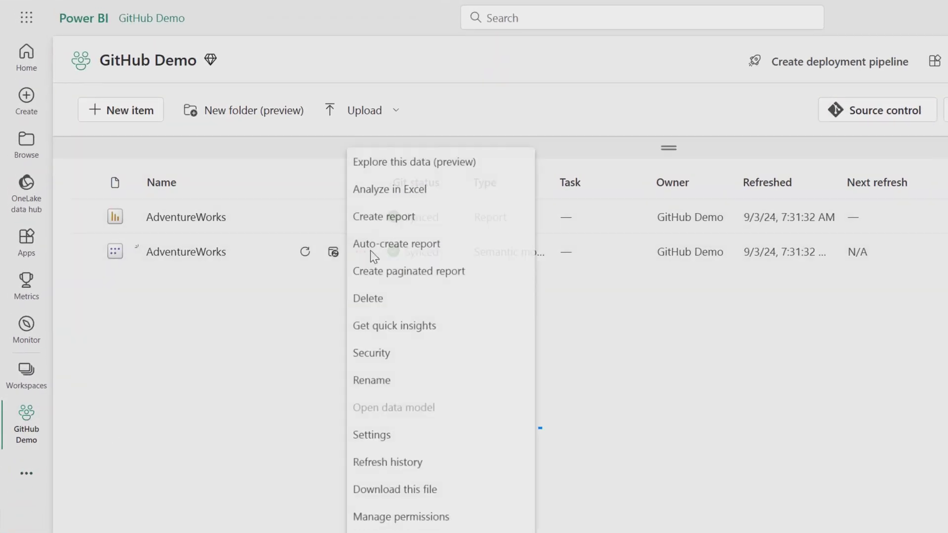
{"action": "left_click", "coordinate": [400, 447]}
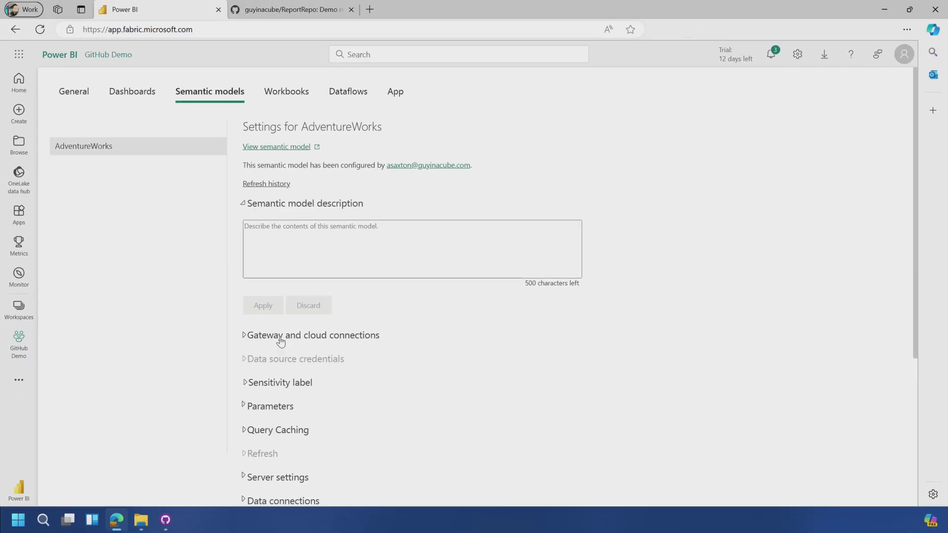
{"action": "left_click", "coordinate": [277, 338]}
{"action": "scroll", "coordinate": [138, 265], "scroll_direction": "down", "scroll_amount": 3}
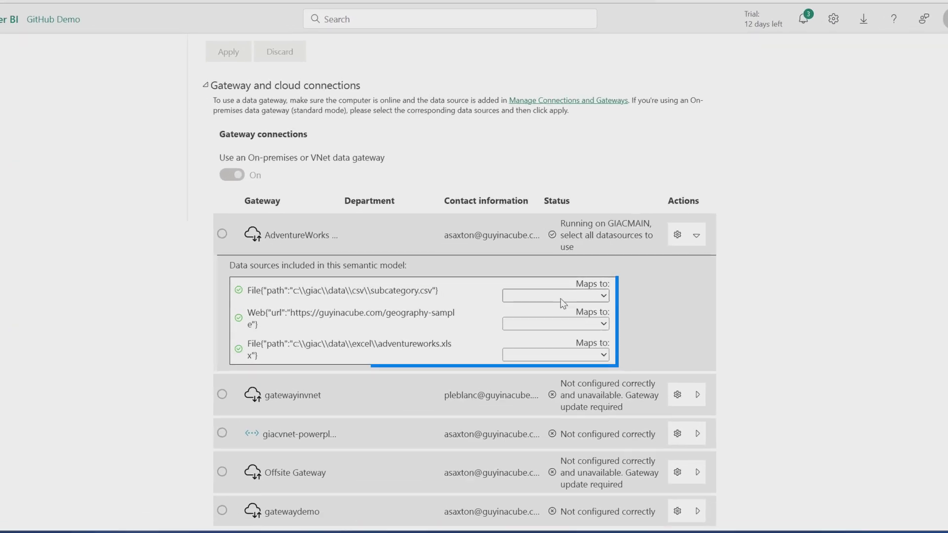
- Map the subcategory, geography and Excel sources to Subcategory, Geography and AdventureWorks connections and apply
{"action": "left_click", "coordinate": [560, 296]}
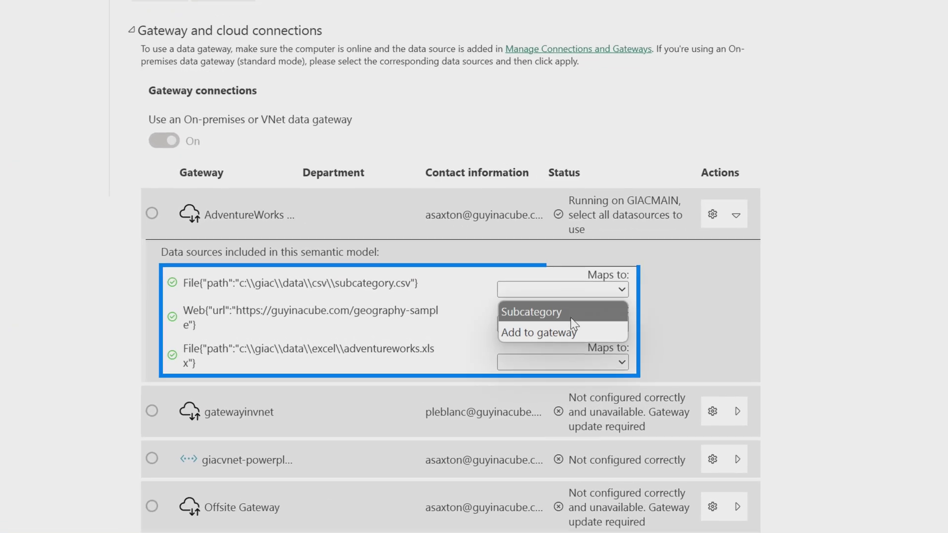
{"action": "left_click", "coordinate": [539, 323]}
{"action": "left_click", "coordinate": [541, 340]}
{"action": "left_click", "coordinate": [541, 385]}
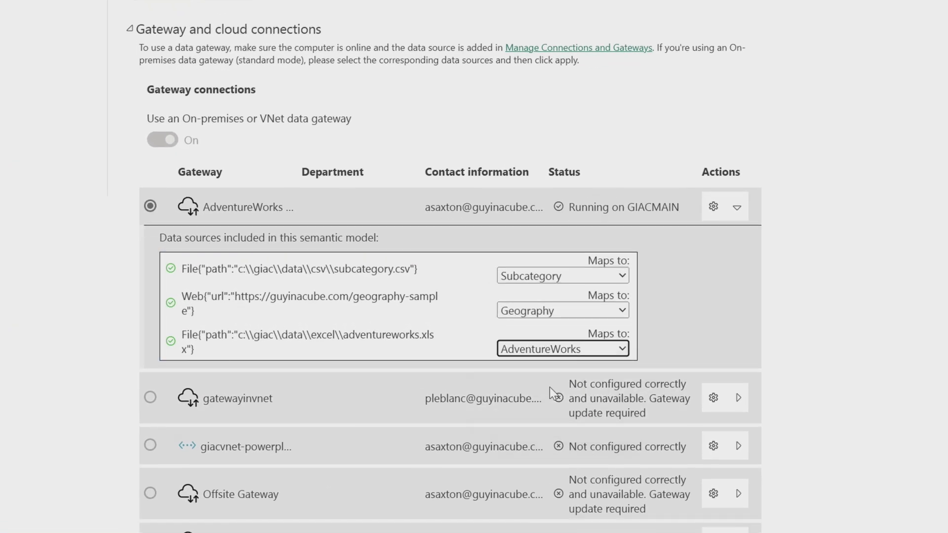
{"action": "scroll", "coordinate": [63, 268], "scroll_direction": "down", "scroll_amount": 5}
{"action": "left_click", "coordinate": [178, 325]}
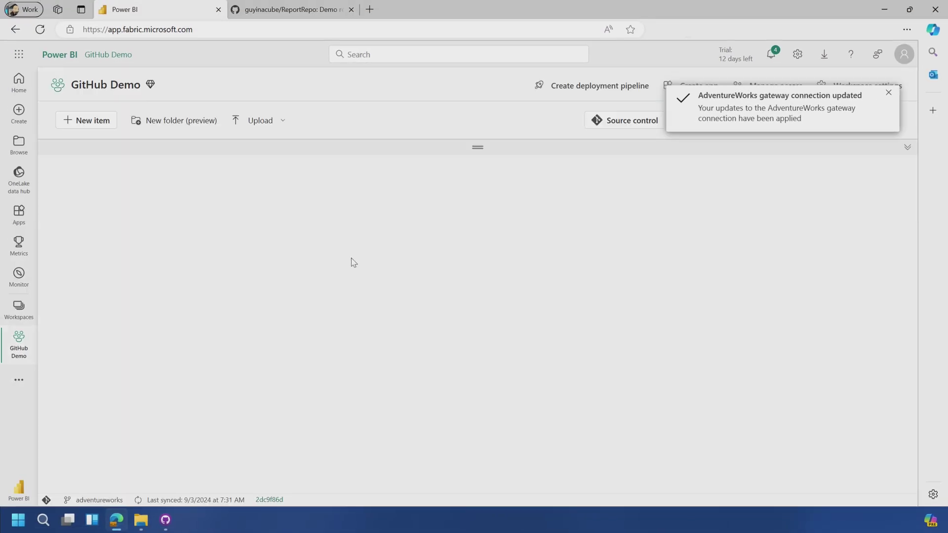
- Refresh the AdventureWorks model, view the report with data, and return to the workspace
{"action": "left_click", "coordinate": [218, 222]}
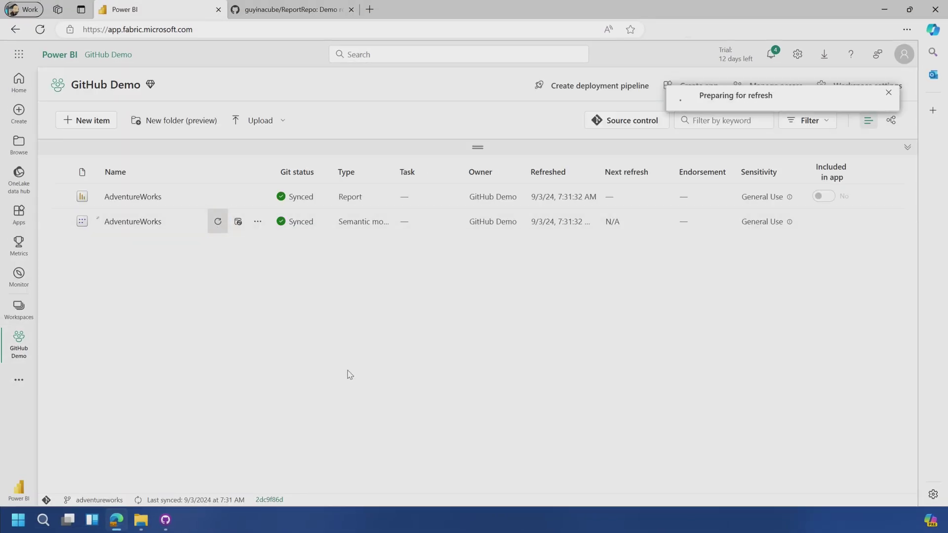
{"action": "left_click", "coordinate": [134, 197]}
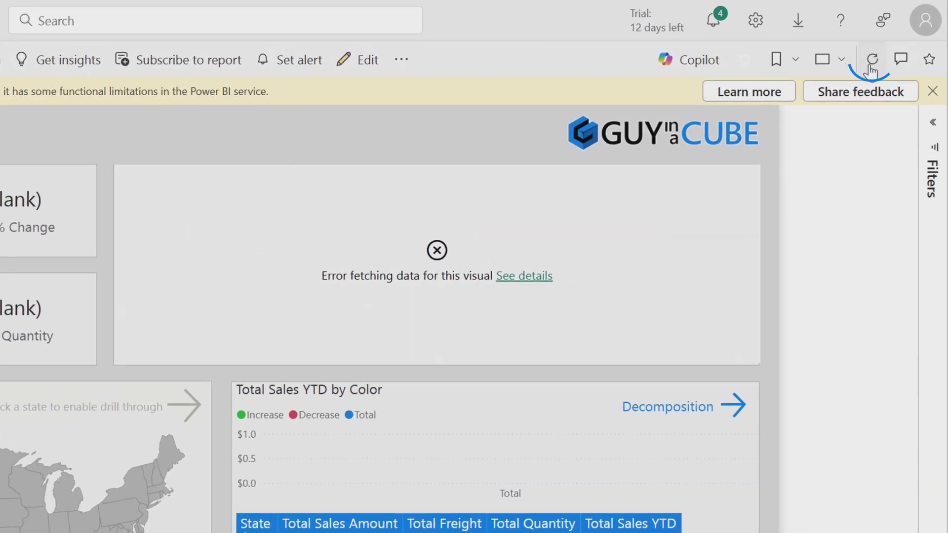
{"action": "left_click", "coordinate": [871, 82]}
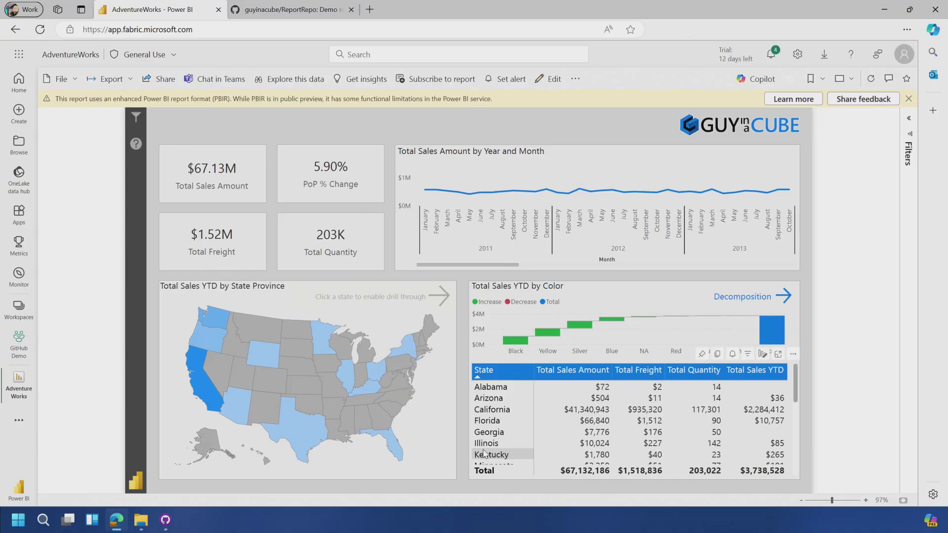
{"action": "left_click", "coordinate": [32, 373]}
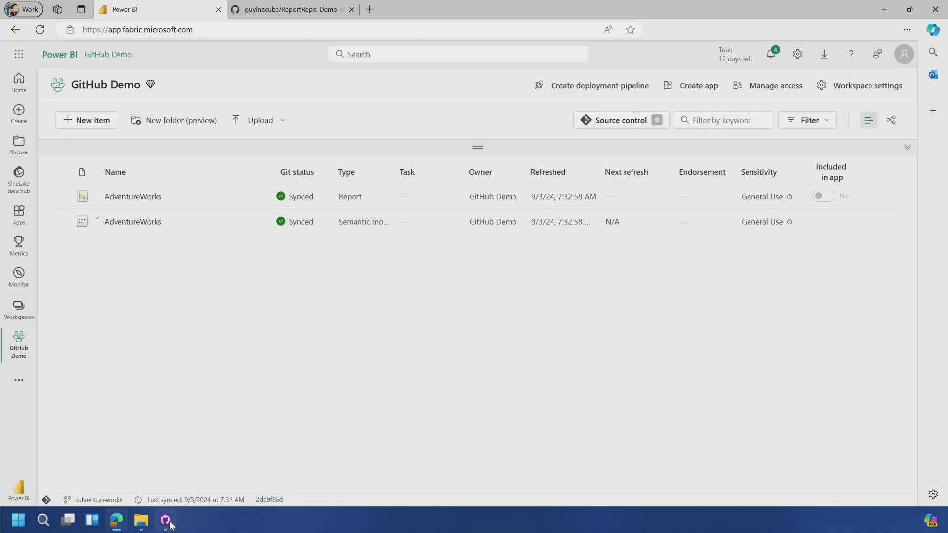
- In GitHub Desktop, clone the ReportRepo repository to D:\src\ReportRepo
{"action": "left_click", "coordinate": [167, 522]}
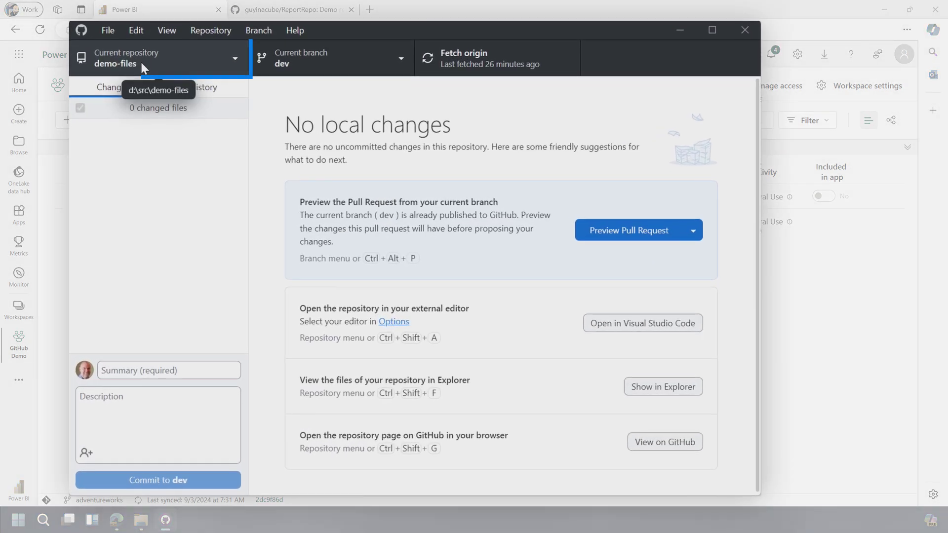
{"action": "left_click", "coordinate": [140, 60]}
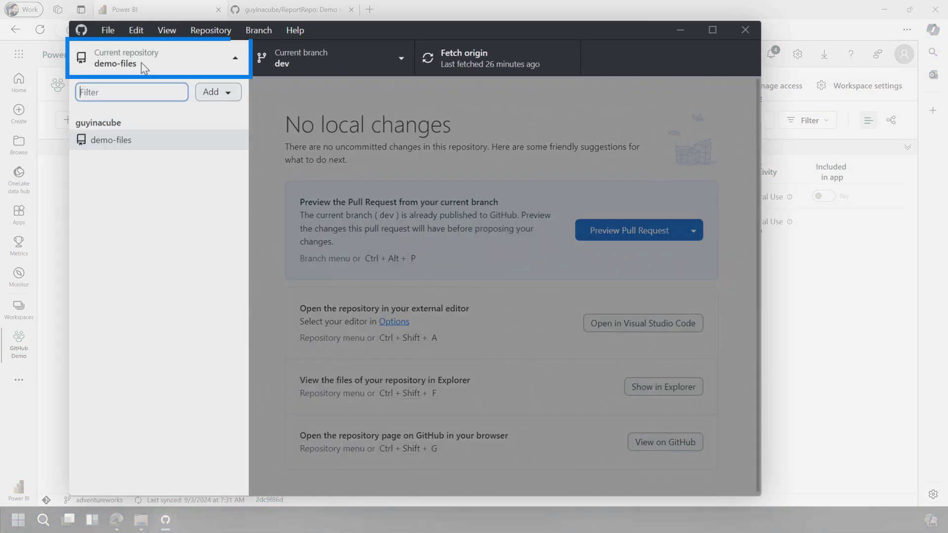
{"action": "left_click", "coordinate": [232, 89]}
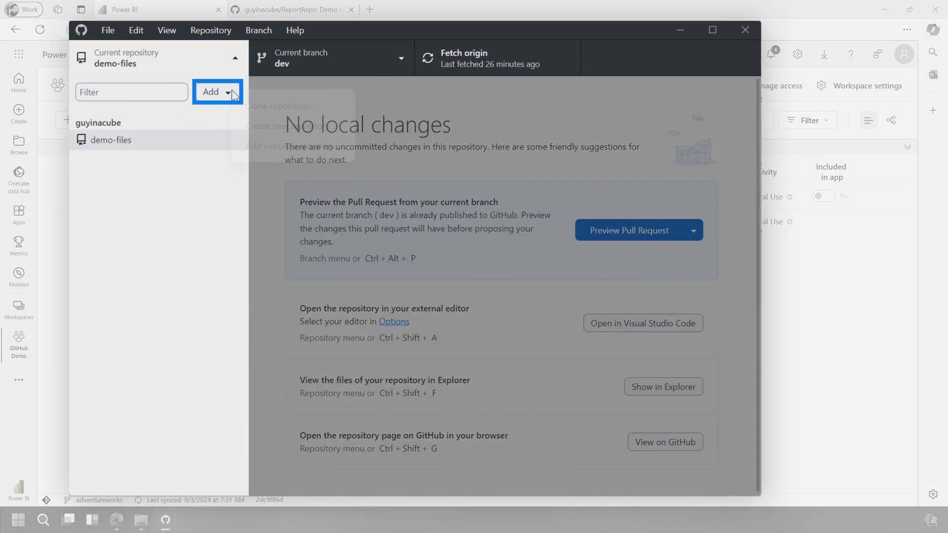
{"action": "left_click", "coordinate": [313, 108]}
{"action": "type", "text": "Report"}
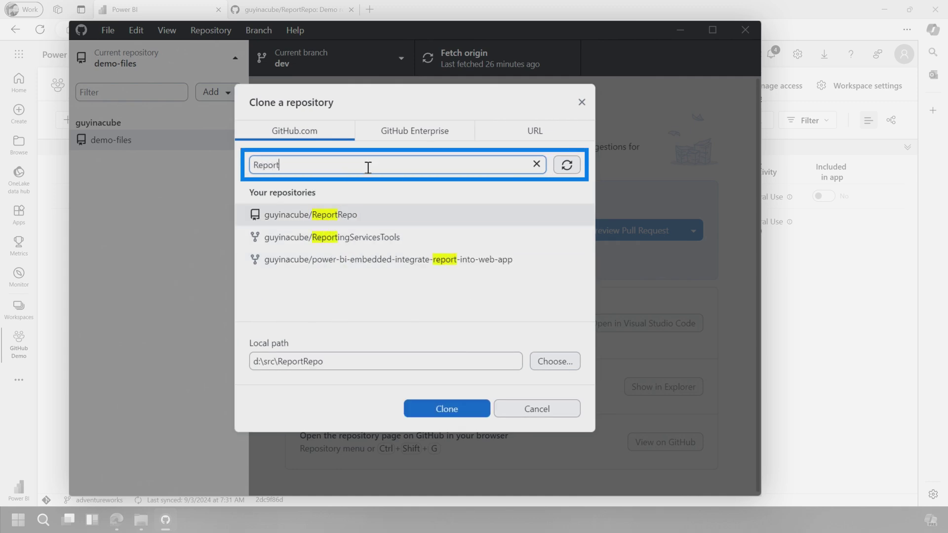
{"action": "left_click", "coordinate": [355, 220]}
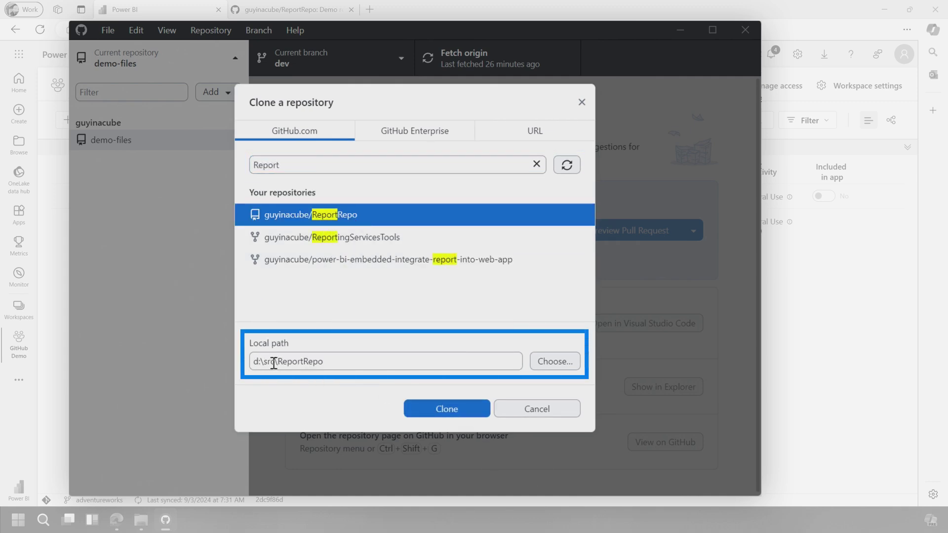
{"action": "left_click", "coordinate": [448, 409]}
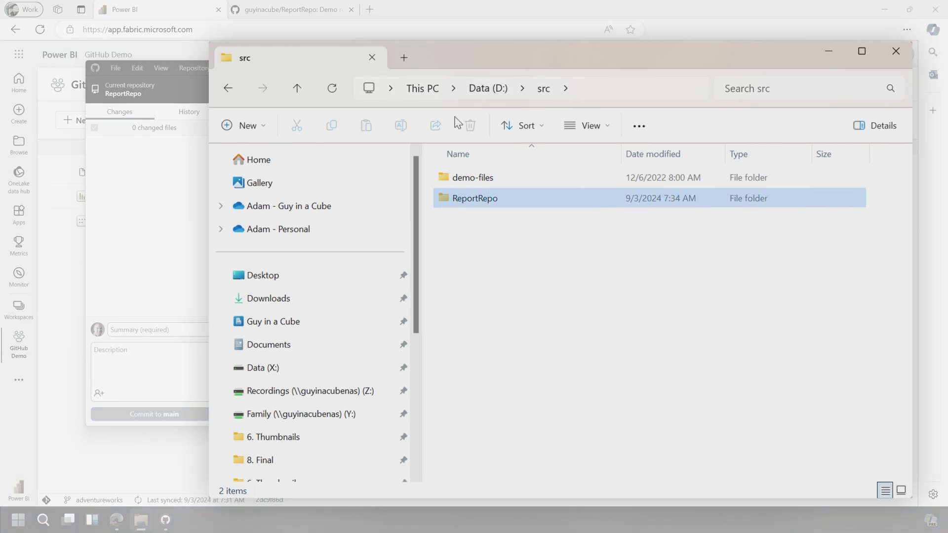
- Open the cloned ReportRepo folder in D:\src and switch PowerShell to drive D
{"action": "double_click", "coordinate": [461, 198]}
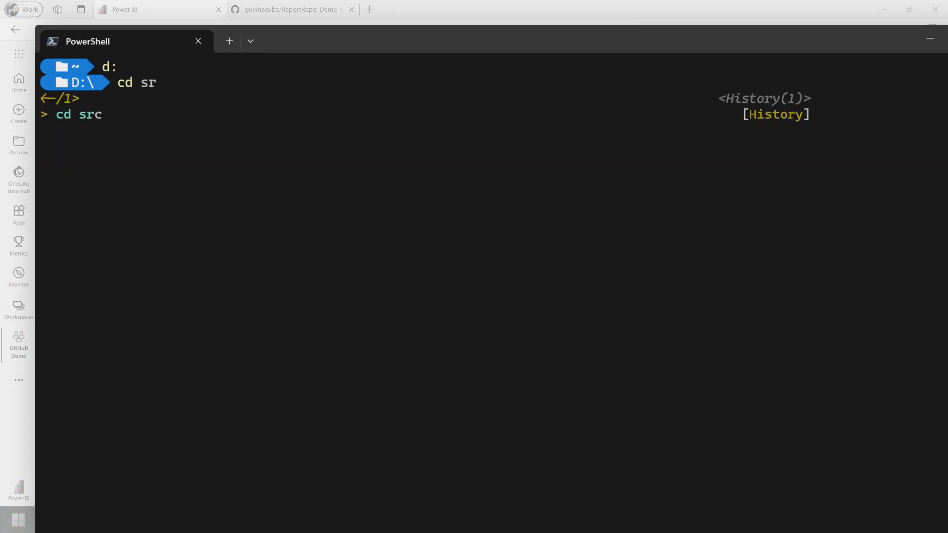
{"action": "type", "text": "dir"}
{"action": "key", "text": "Return"}
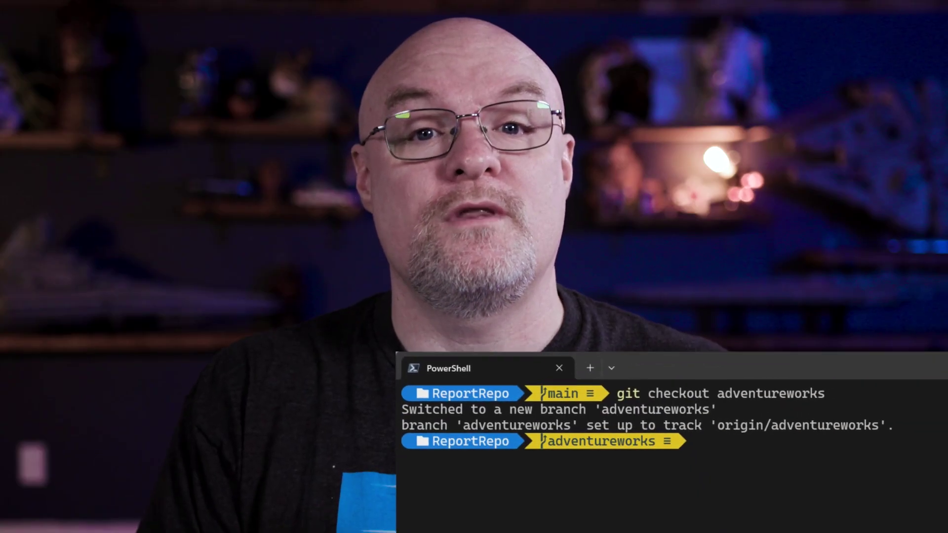
{"action": "type", "text": "git pu"}
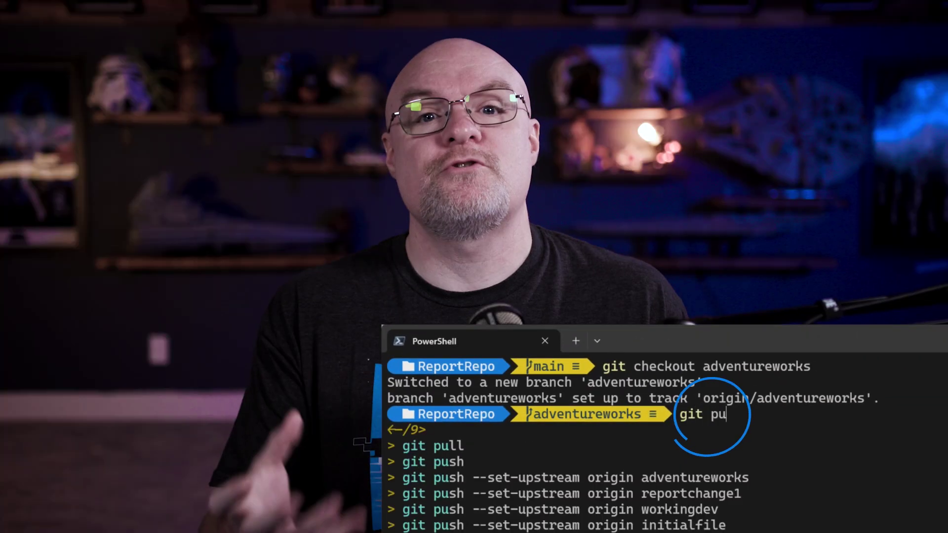
{"action": "type", "text": "ll"}
- Check out the adventureworks branch locally and git pull, reporting already up to date
{"action": "key", "text": "Return"}
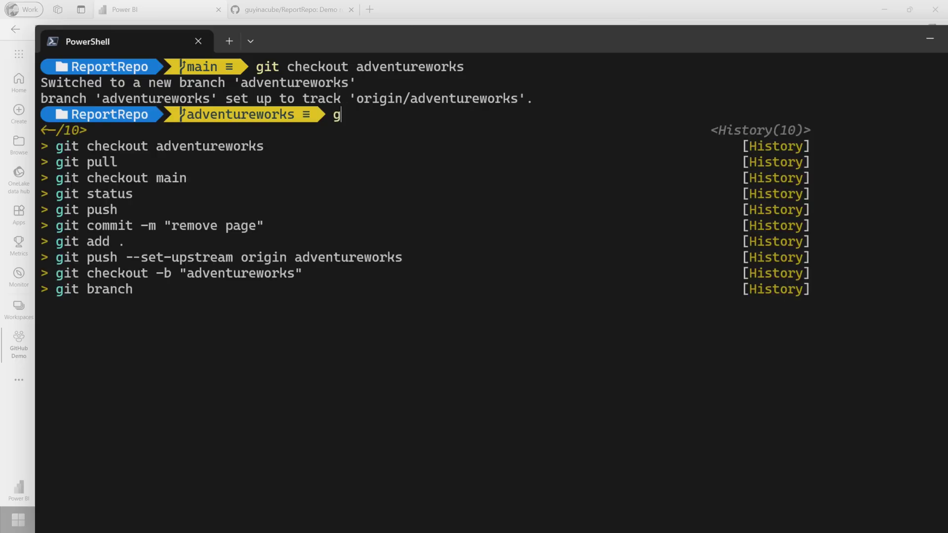
{"action": "type", "text": "it pull"}
{"action": "key", "text": "Return"}
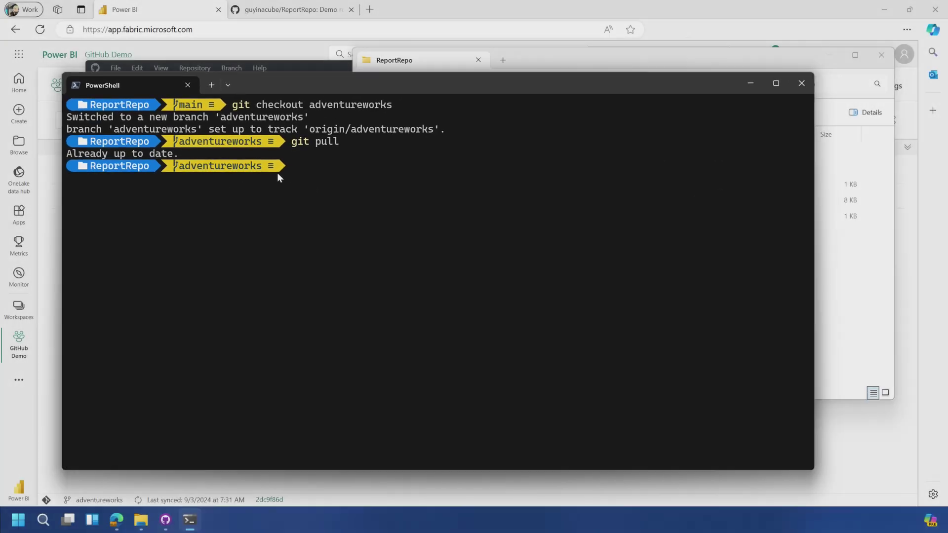
{"action": "left_click", "coordinate": [529, 66]}
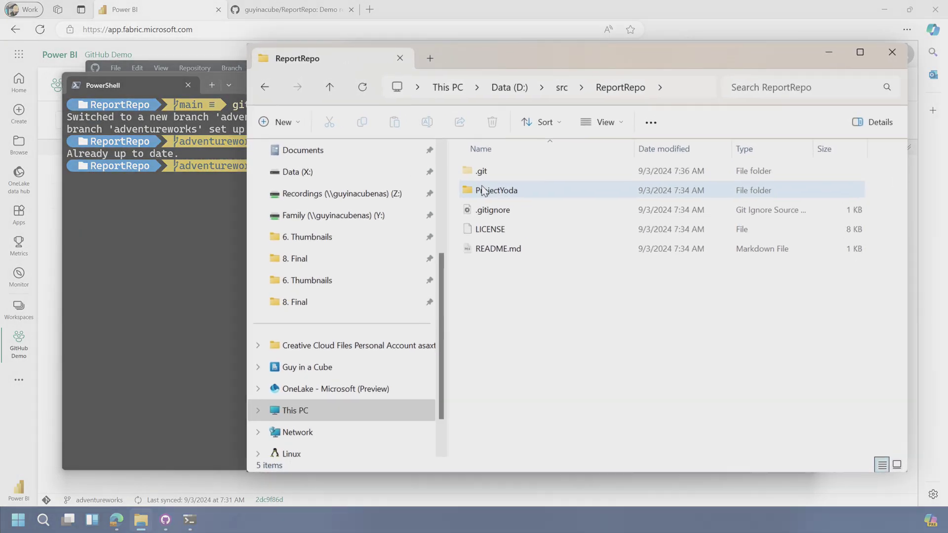
- Open the AdventureWorks report project from ProjectYoda and add a page named New Page
{"action": "double_click", "coordinate": [463, 195]}
{"action": "left_click", "coordinate": [520, 221]}
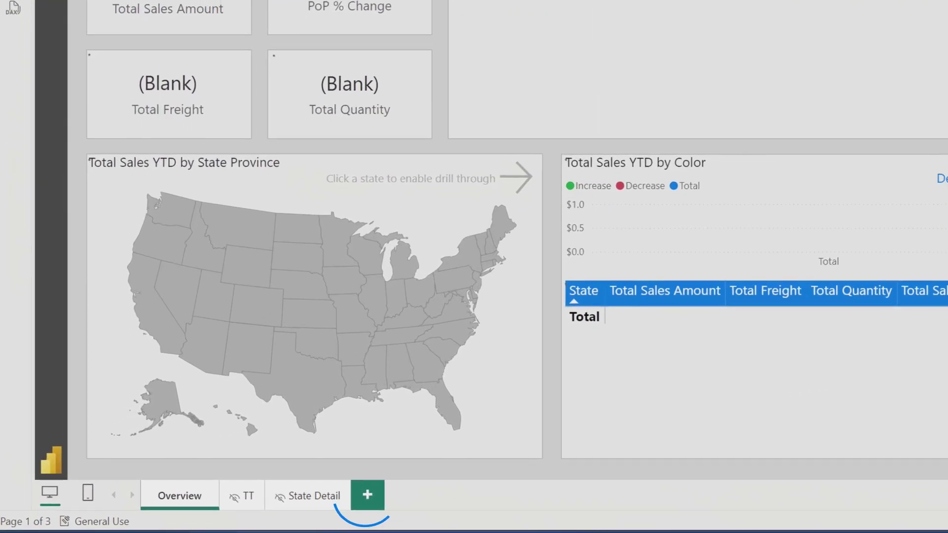
{"action": "left_click", "coordinate": [384, 498]}
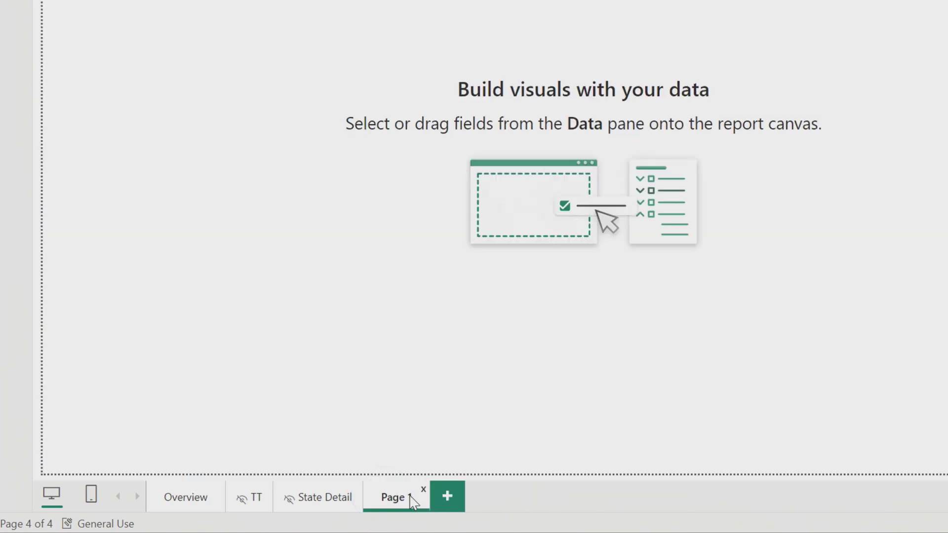
{"action": "type", "text": "Page"}
{"action": "key", "text": "Return"}
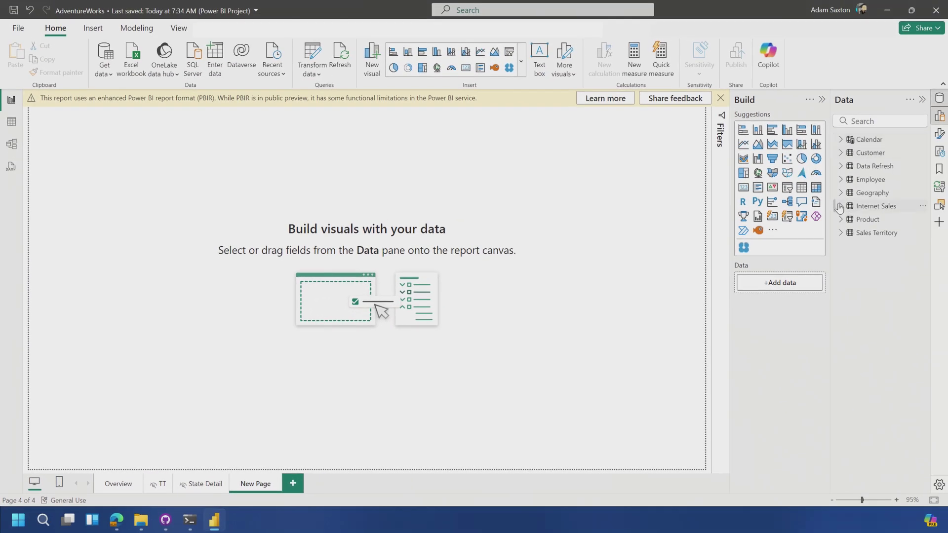
- Chart Total Sales Amount by Calendar Month from the Internet Sales measures on the new page
{"action": "left_click", "coordinate": [841, 207]}
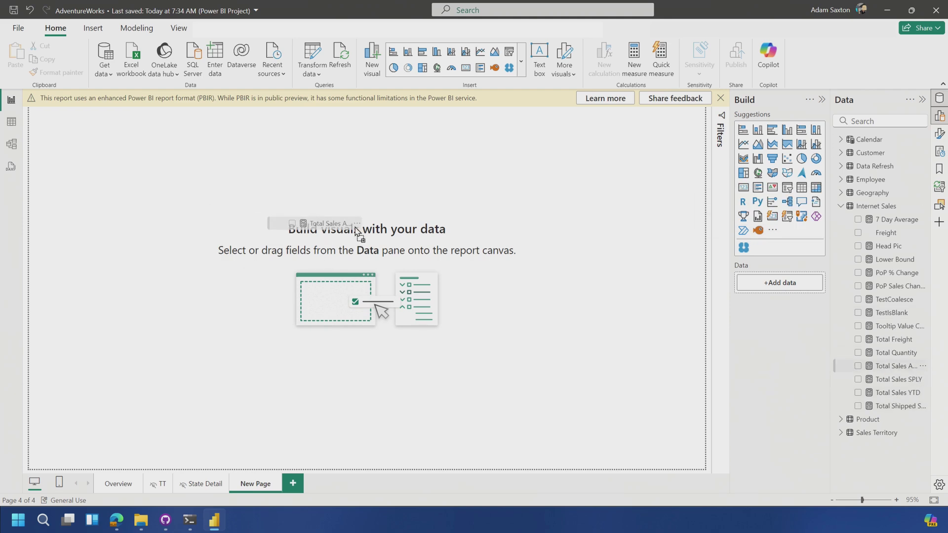
{"action": "left_click_drag", "start_coordinate": [357, 231], "coordinate": [356, 232]}
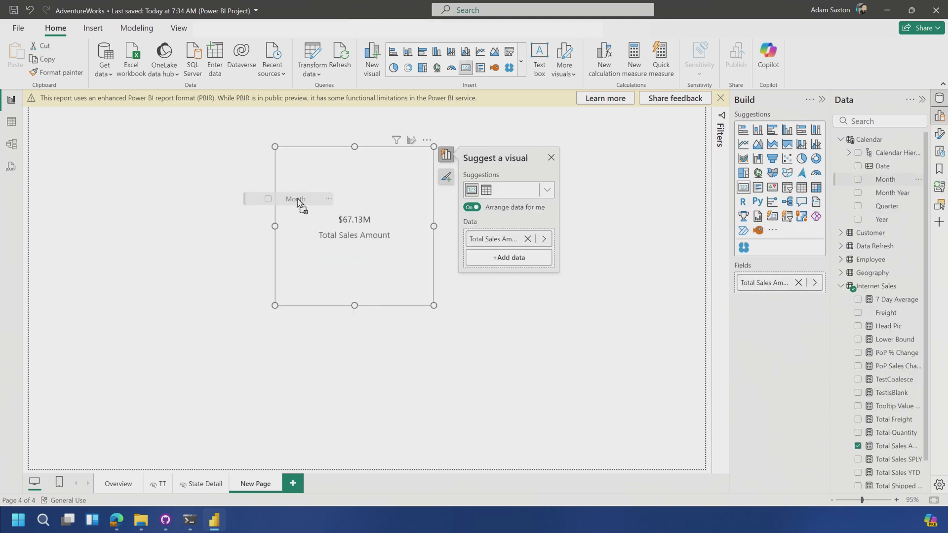
{"action": "left_click_drag", "start_coordinate": [300, 206], "coordinate": [300, 206]}
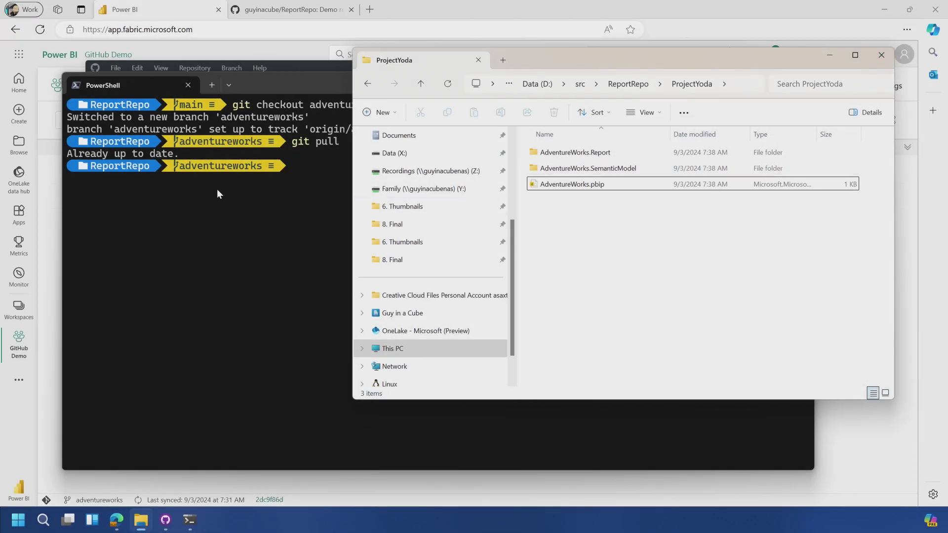
{"action": "left_click", "coordinate": [260, 233]}
{"action": "type", "text": "g"}
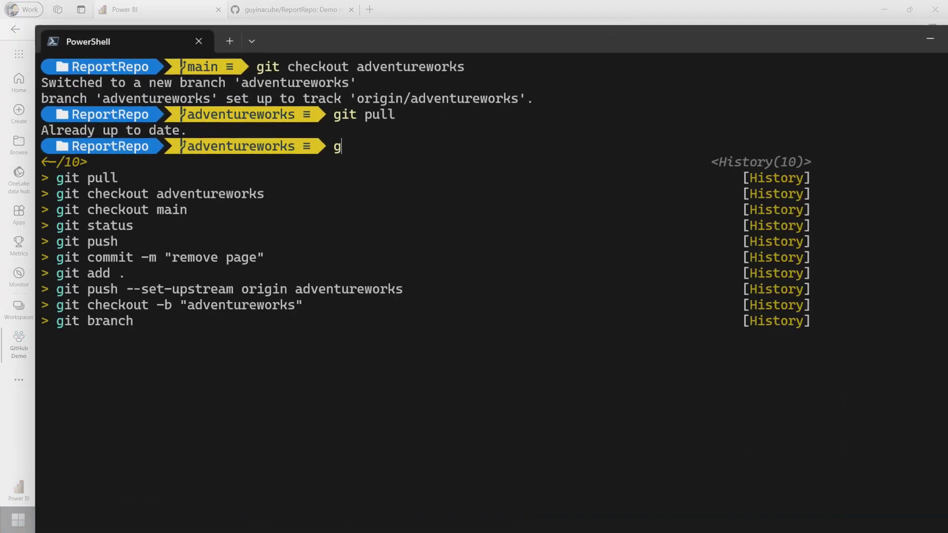
{"action": "type", "text": "it status"}
- Review git status for the changed report files and stage them all with git add
{"action": "key", "text": "Return"}
{"action": "left_click_drag", "start_coordinate": [41, 210], "coordinate": [253, 209]}
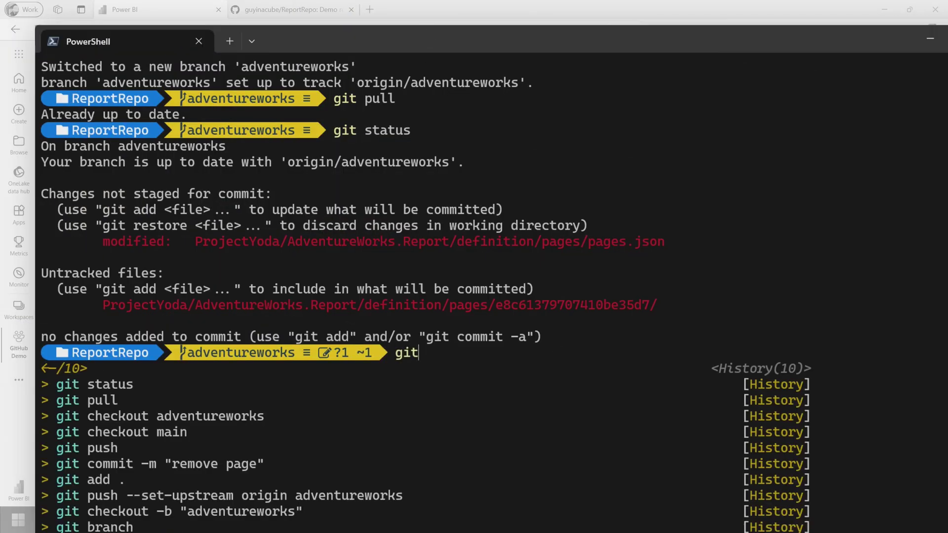
{"action": "type", "text": " add ."}
{"action": "key", "text": "Return"}
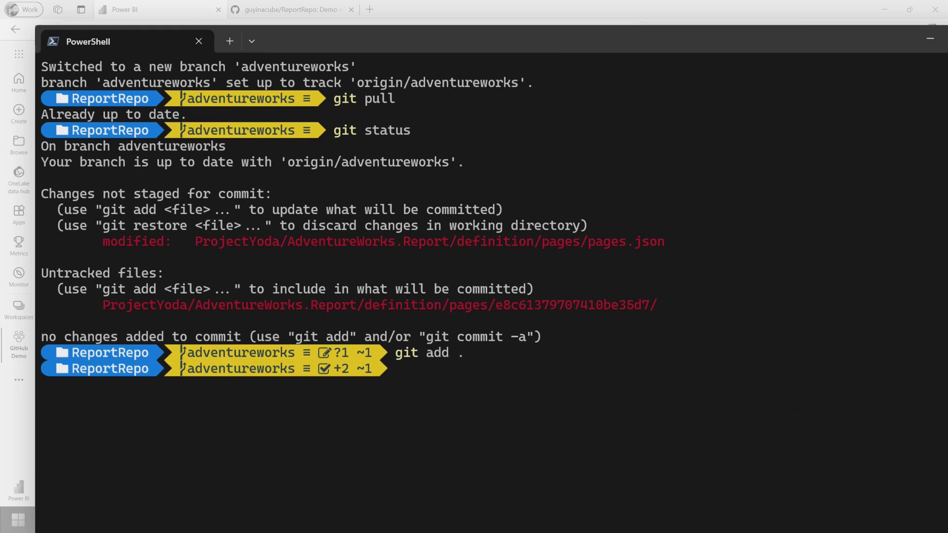
{"action": "type", "text": "git commit -m"}
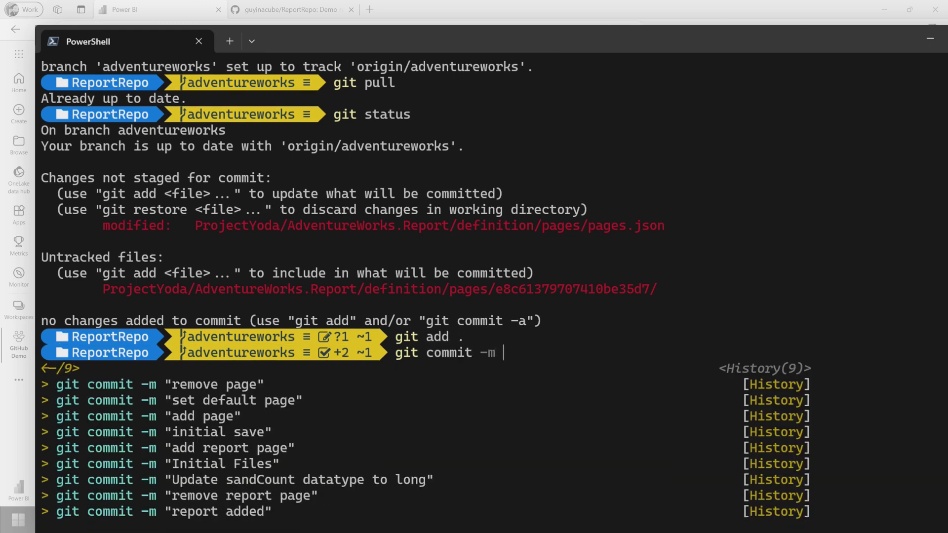
{"action": "type", "text": "\"Add Rep"}
- Commit the changes as "Add Report Page" and push to the adventureworks branch on GitHub
{"action": "key", "text": "BackSpace"}
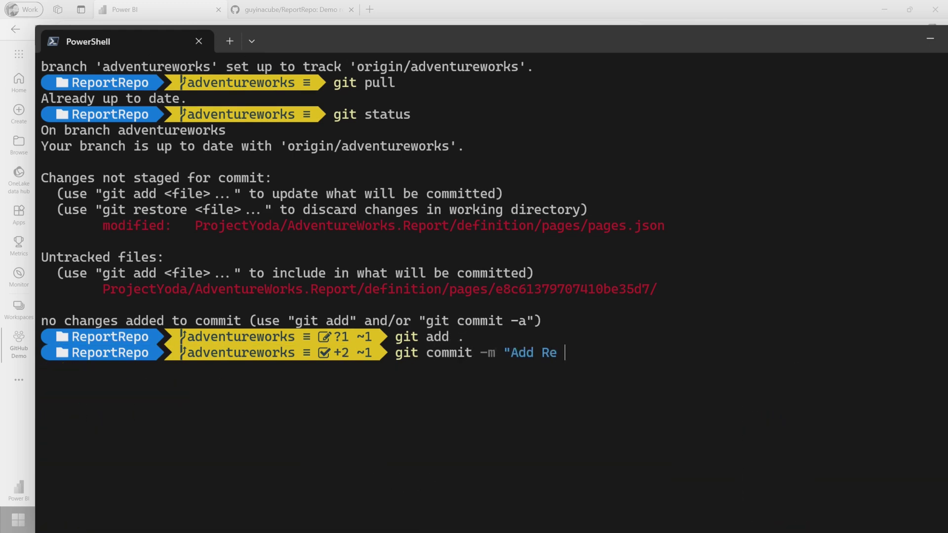
{"action": "type", "text": "port Page\""}
{"action": "key", "text": "Return"}
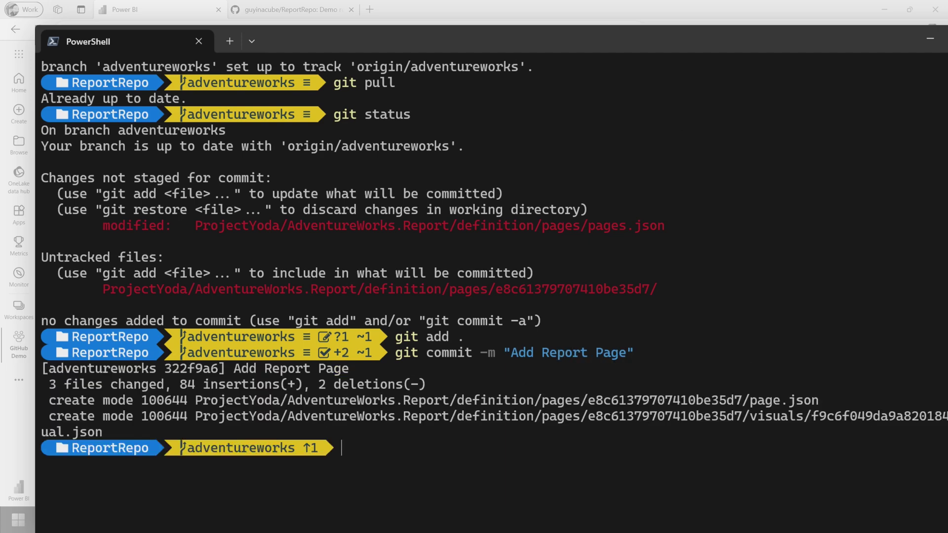
{"action": "type", "text": "git push"}
{"action": "key", "text": "Return"}
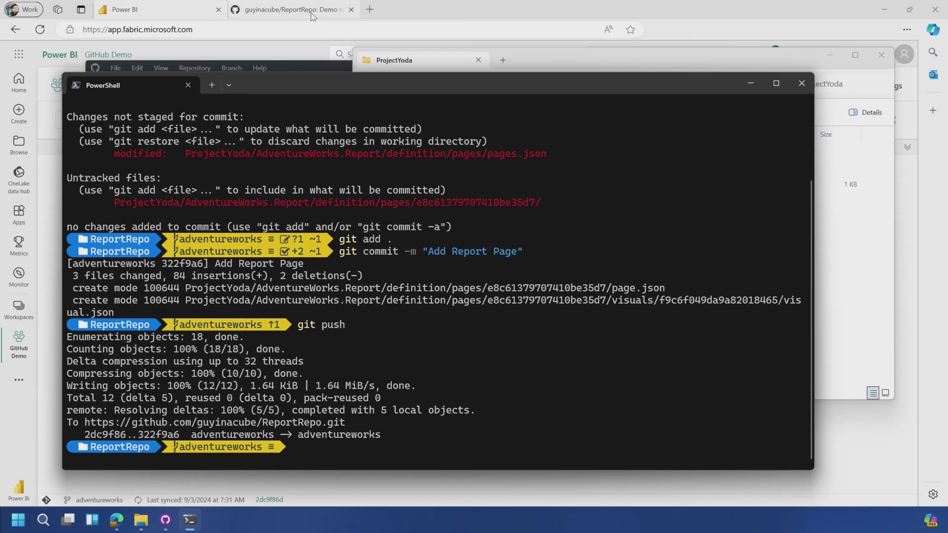
{"action": "left_click", "coordinate": [312, 17]}
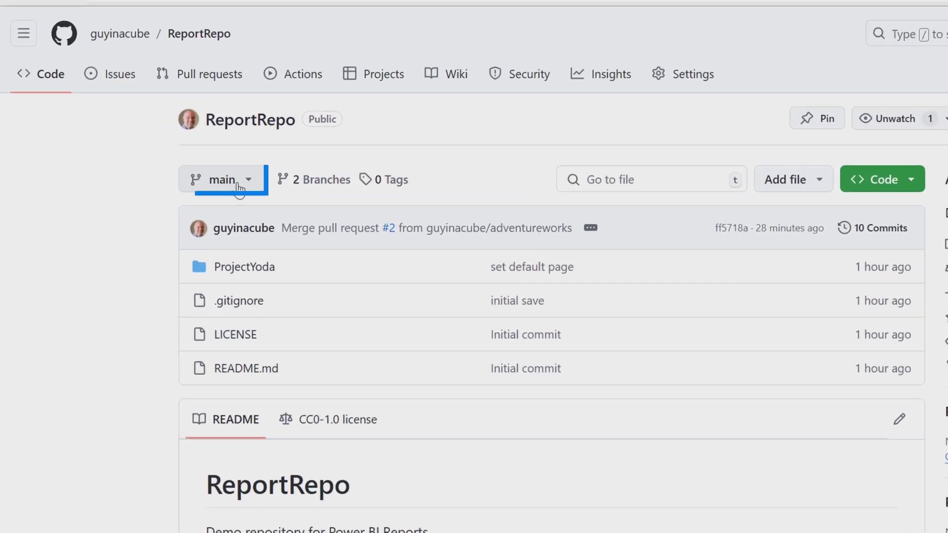
- Switch the GitHub ReportRepo view to the adventureworks branch showing the Add Report Page commit
{"action": "left_click", "coordinate": [157, 159]}
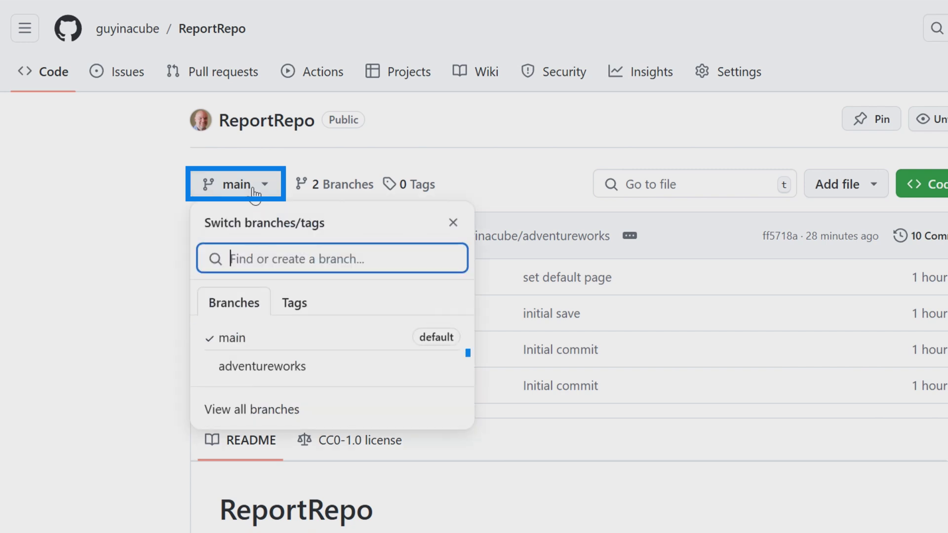
{"action": "left_click", "coordinate": [313, 364]}
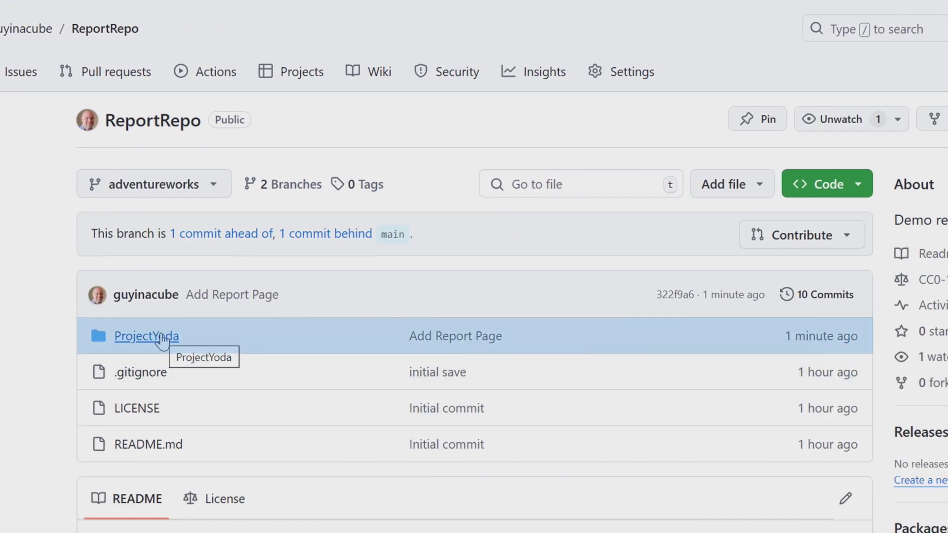
{"action": "left_click", "coordinate": [159, 10]}
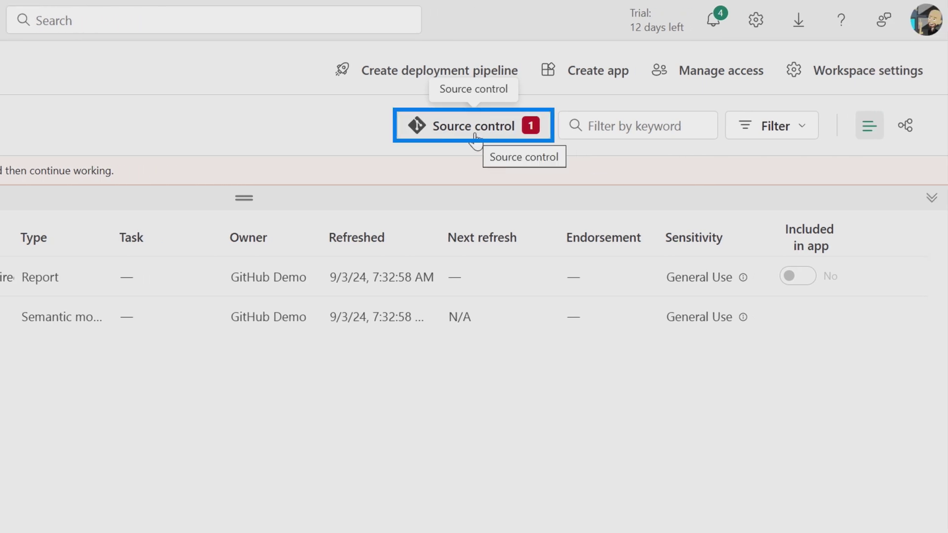
- Update all from source control in the GitHub Demo workspace and open the synced AdventureWorks report
{"action": "left_click", "coordinate": [155, 246]}
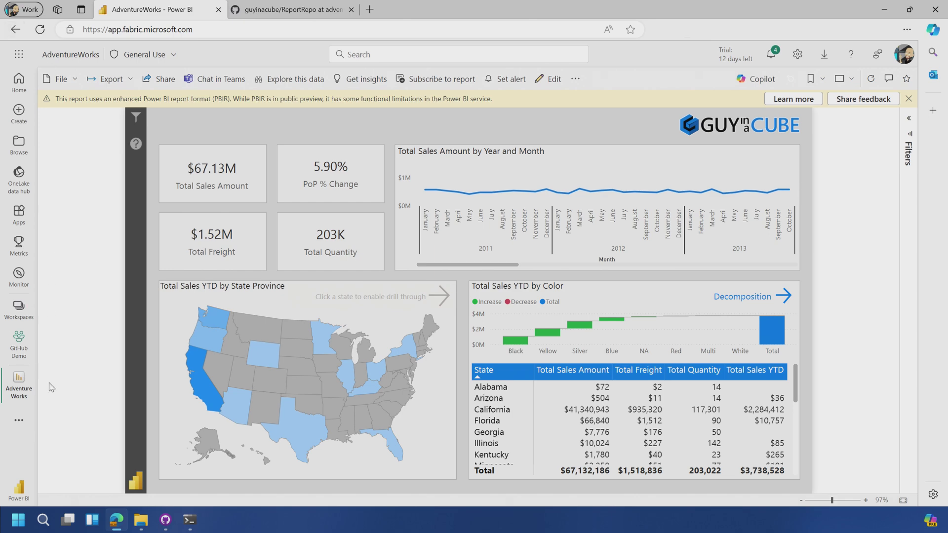
{"action": "left_click", "coordinate": [18, 342]}
{"action": "left_click", "coordinate": [456, 130]}
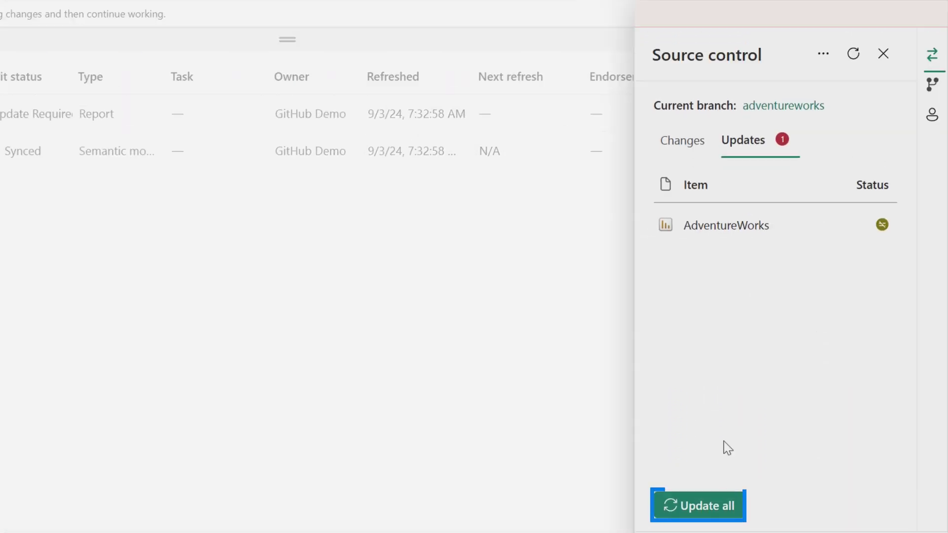
{"action": "left_click", "coordinate": [697, 511]}
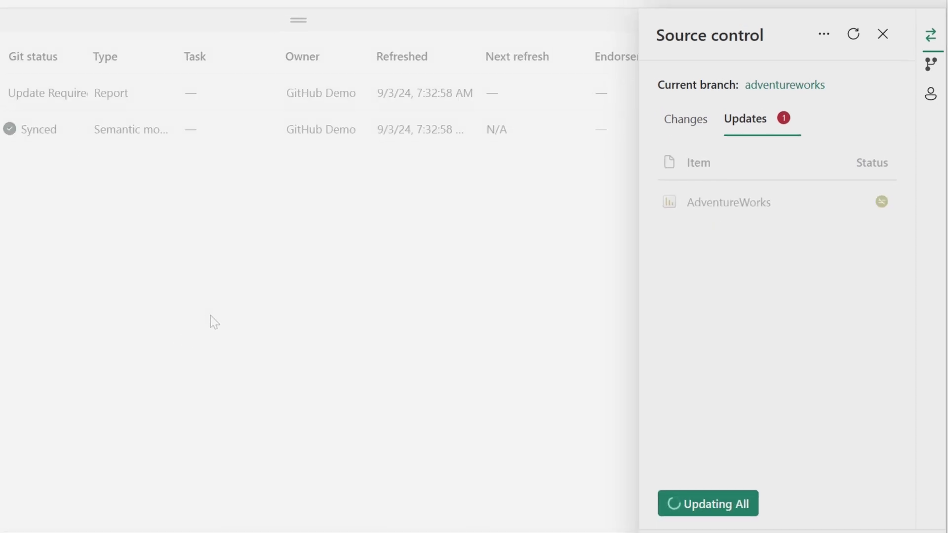
{"action": "left_click", "coordinate": [149, 200]}
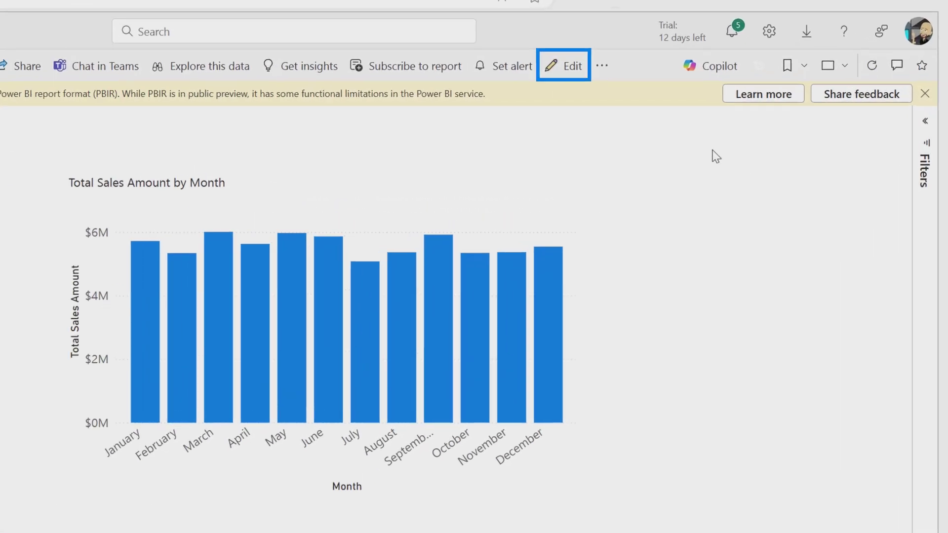
- Edit the AdventureWorks report, delete its New Page and save it in the Fabric service
{"action": "left_click", "coordinate": [564, 65]}
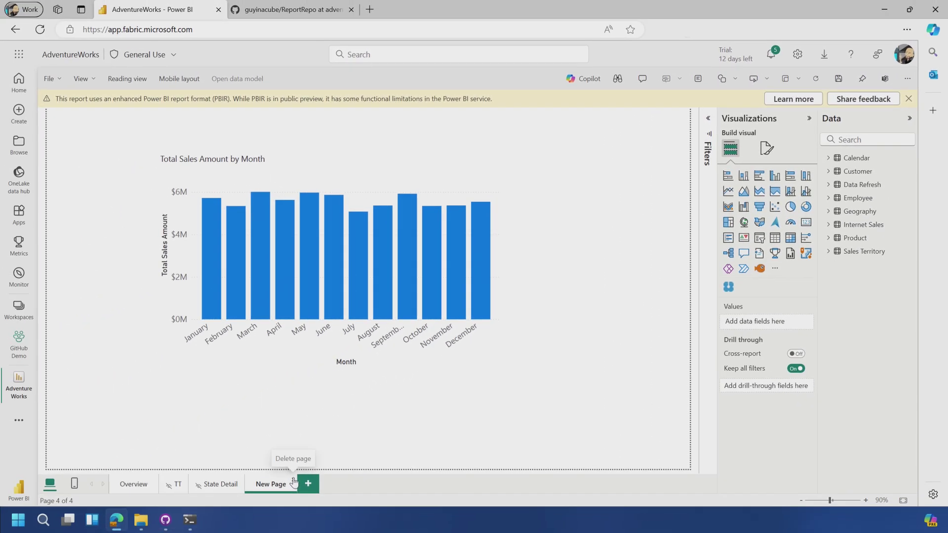
{"action": "left_click", "coordinate": [293, 482]}
{"action": "left_click", "coordinate": [586, 301]}
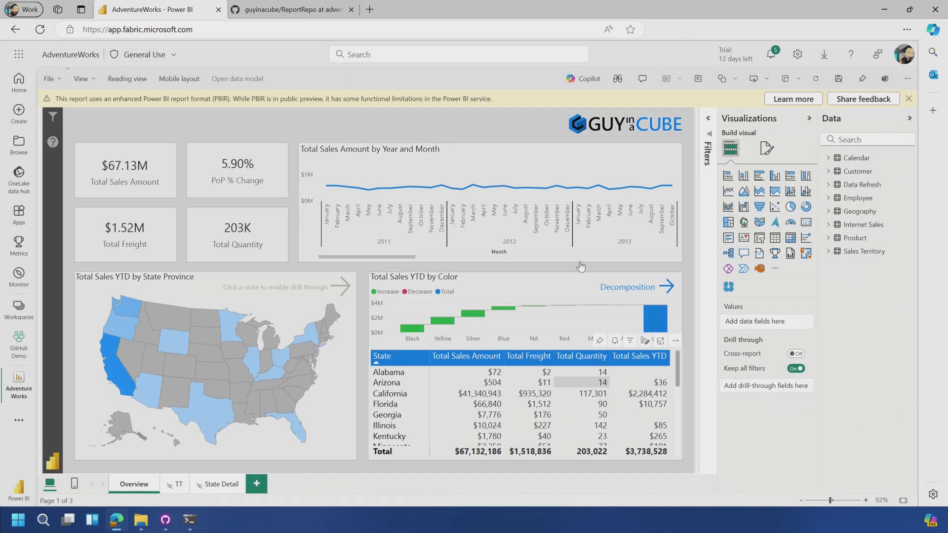
{"action": "left_click", "coordinate": [49, 79]}
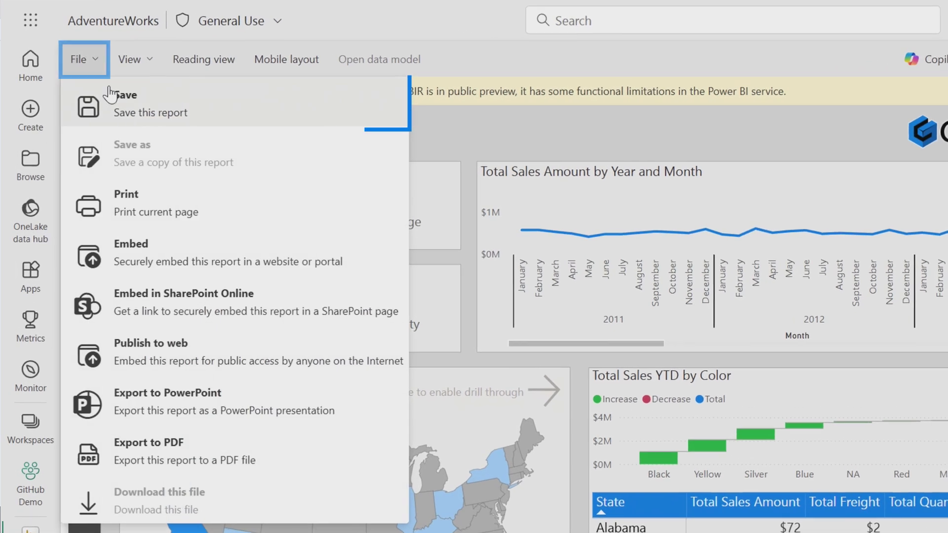
{"action": "left_click", "coordinate": [144, 112]}
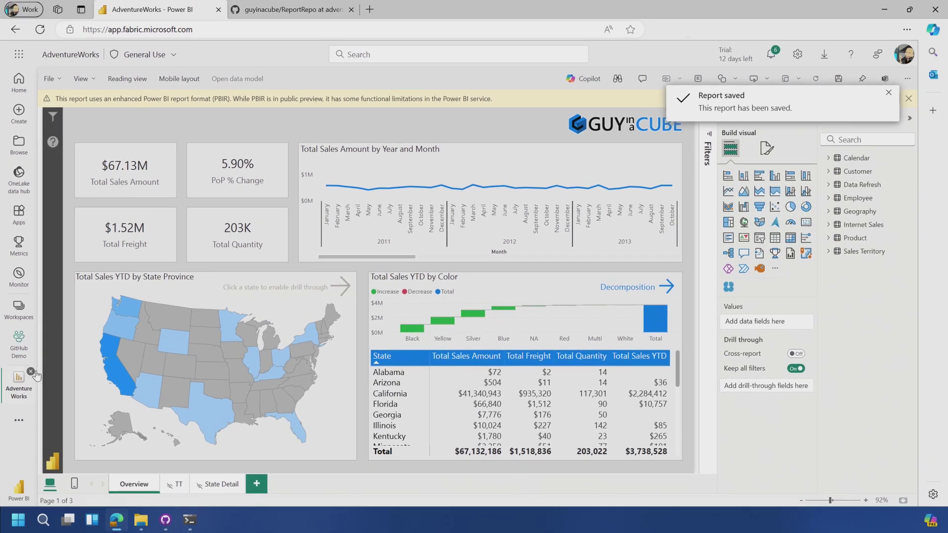
- From the workspace's source control, commit the AdventureWorks report change as Remove report page
{"action": "left_click", "coordinate": [29, 369]}
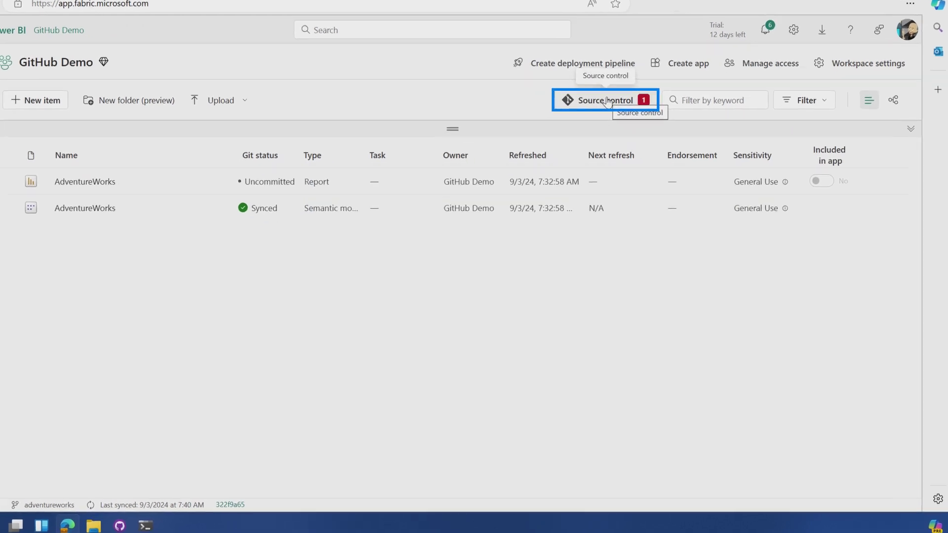
{"action": "left_click", "coordinate": [622, 122]}
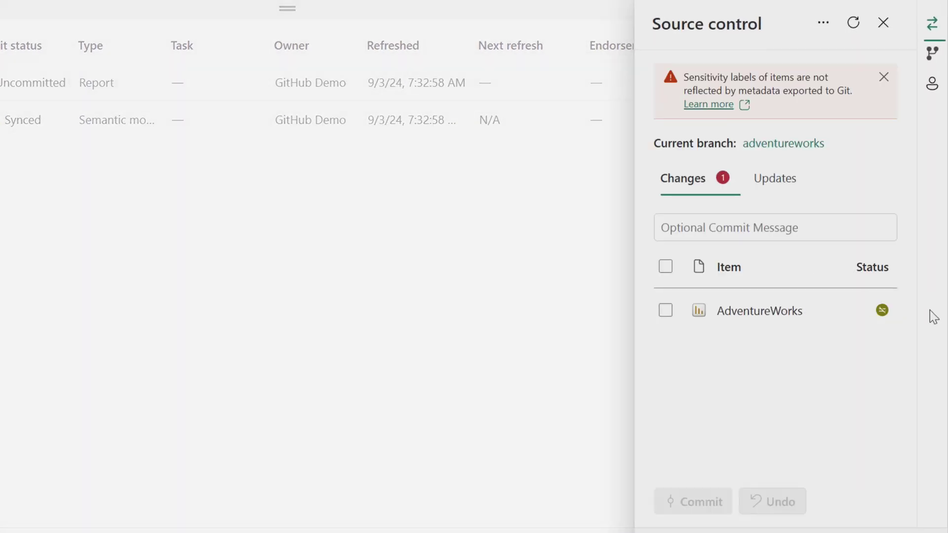
{"action": "type", "text": "Remove repo"}
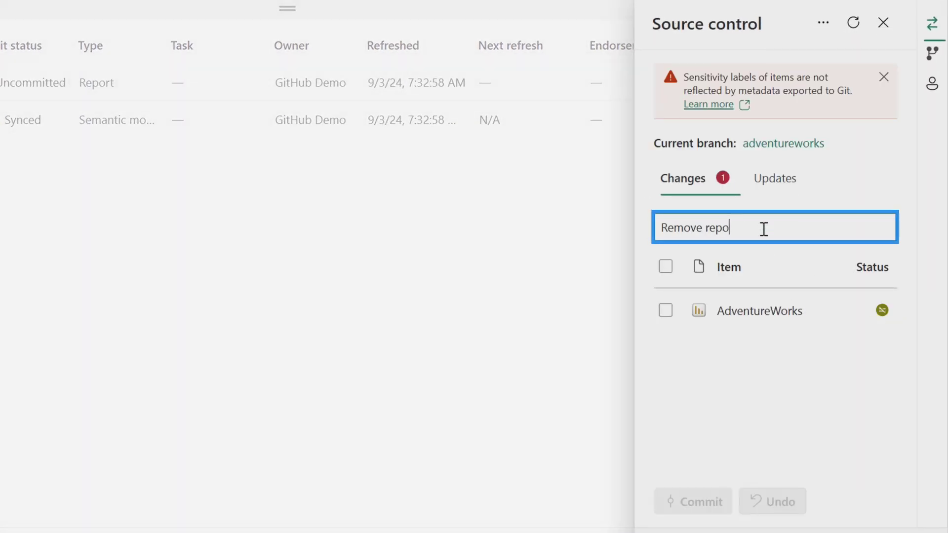
{"action": "type", "text": "rt page"}
{"action": "left_click", "coordinate": [664, 311]}
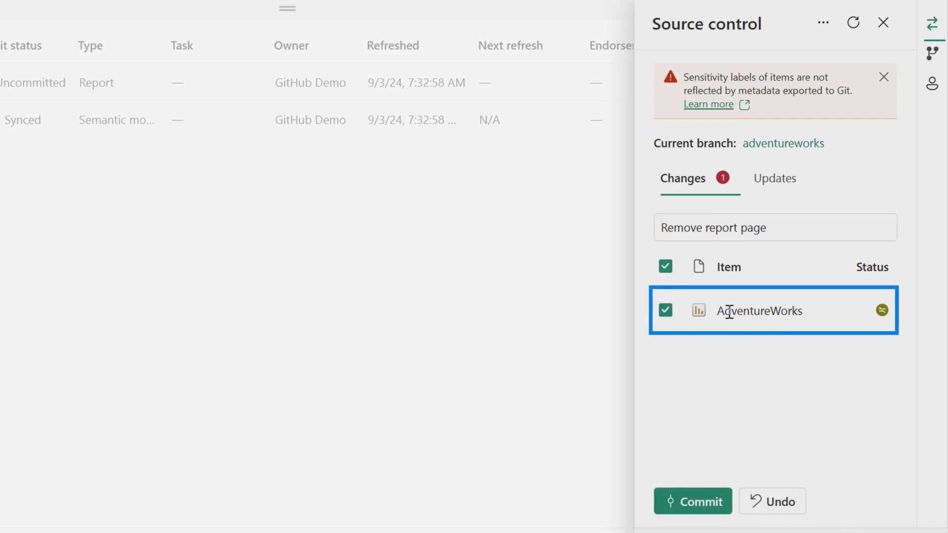
{"action": "left_click", "coordinate": [694, 503]}
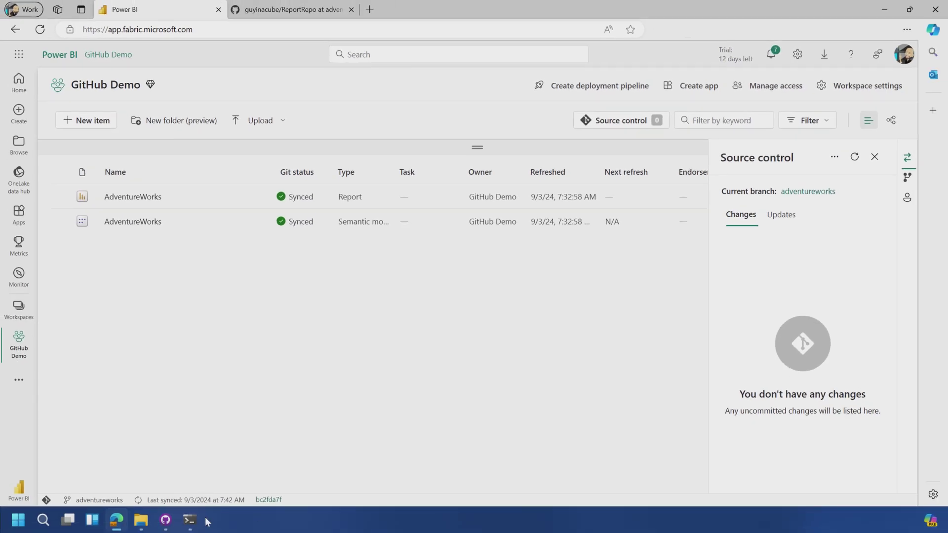
- Check git status, switch to main and back to adventureworks, then pull the page removal locally
{"action": "left_click", "coordinate": [190, 520]}
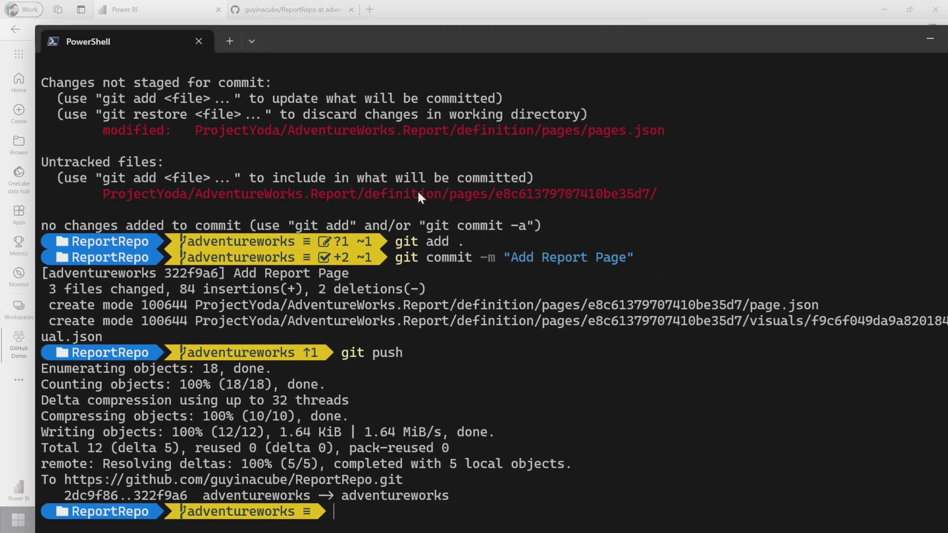
{"action": "type", "text": "cls"}
{"action": "key", "text": "Return"}
{"action": "type", "text": "git"}
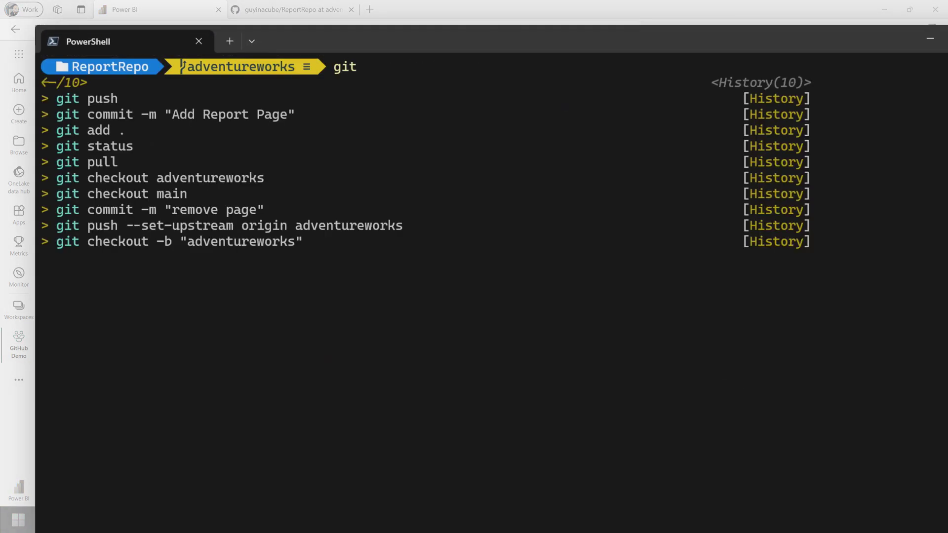
{"action": "type", "text": " status"}
{"action": "key", "text": "Return"}
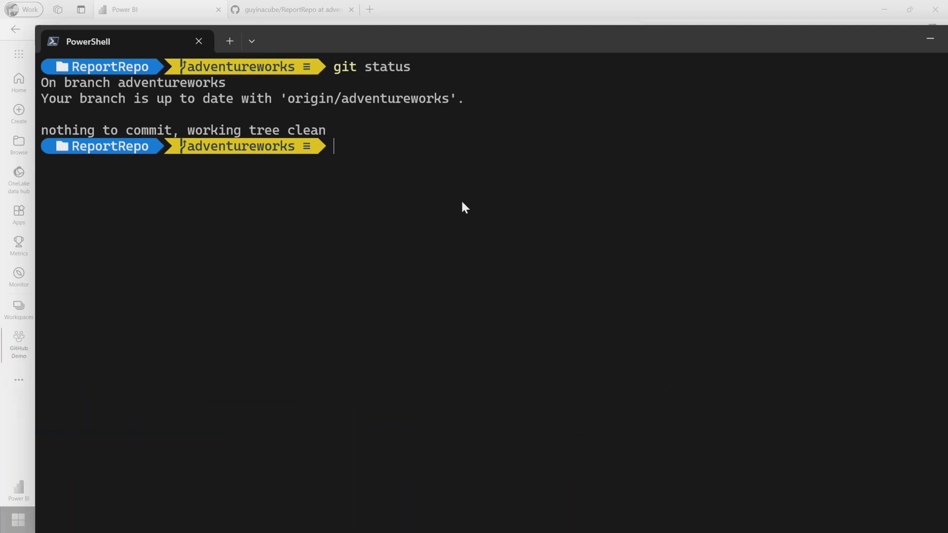
{"action": "type", "text": "git c"}
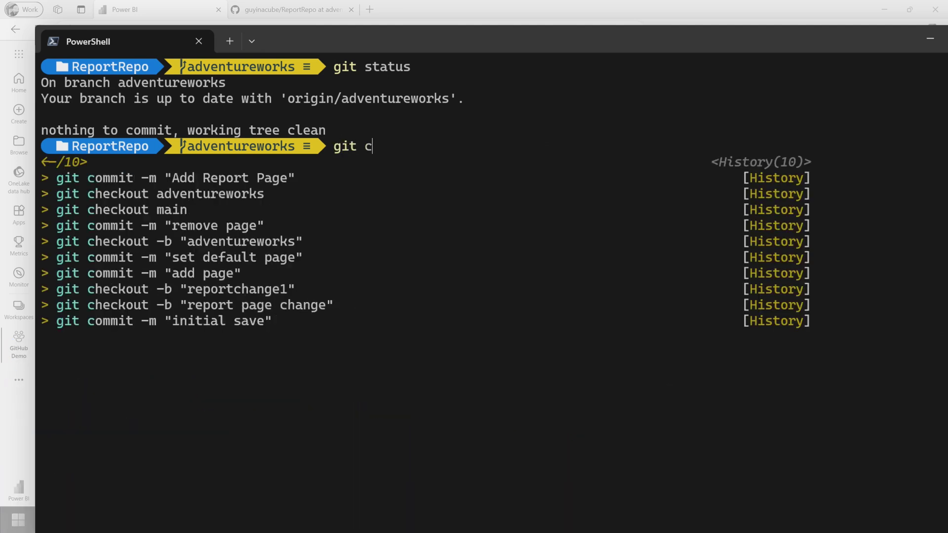
{"action": "type", "text": "heckout main"}
{"action": "key", "text": "Return"}
{"action": "type", "text": "gi"}
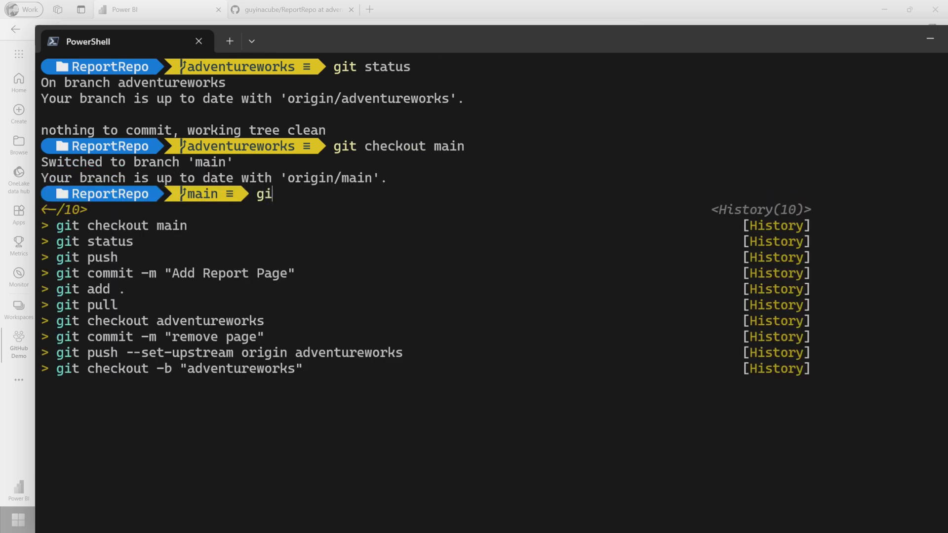
{"action": "type", "text": "t checkout adventu"}
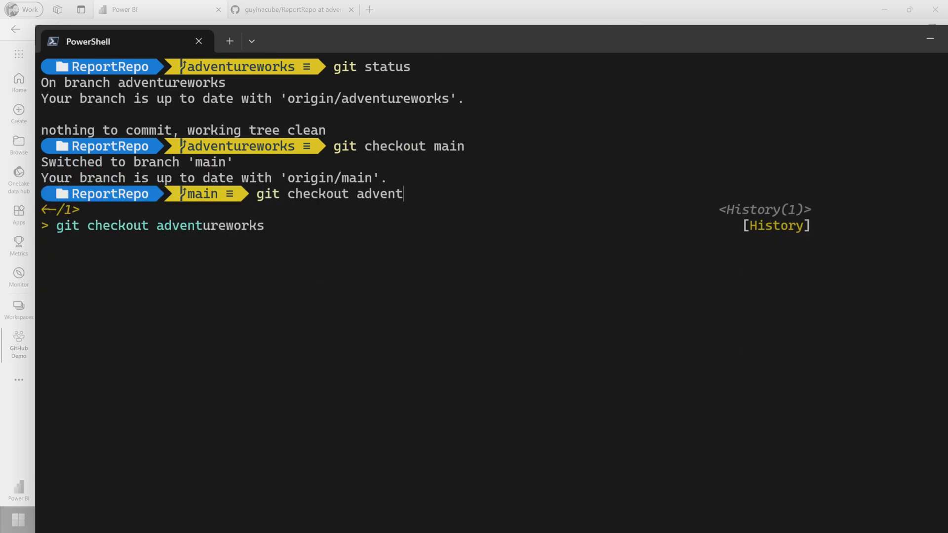
{"action": "type", "text": "reworks"}
{"action": "key", "text": "Return"}
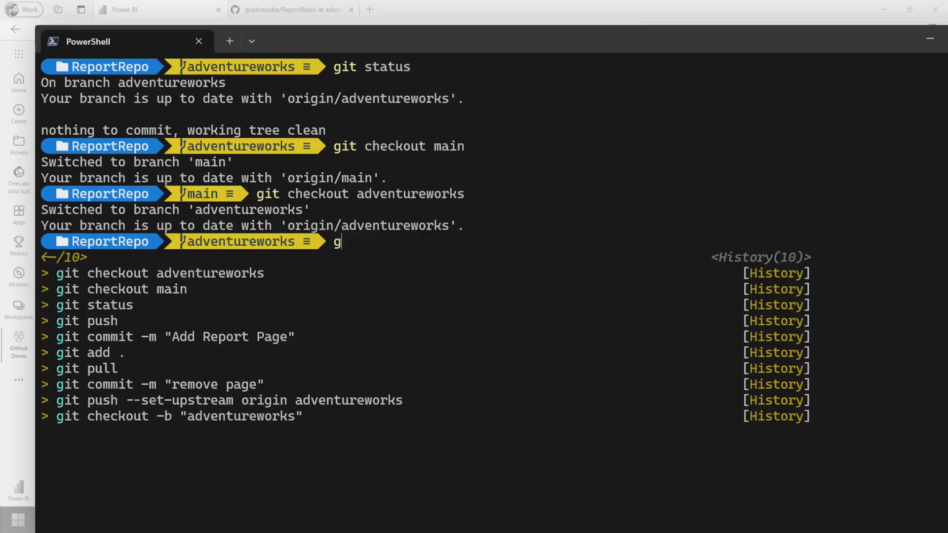
{"action": "type", "text": "it pull"}
{"action": "key", "text": "Return"}
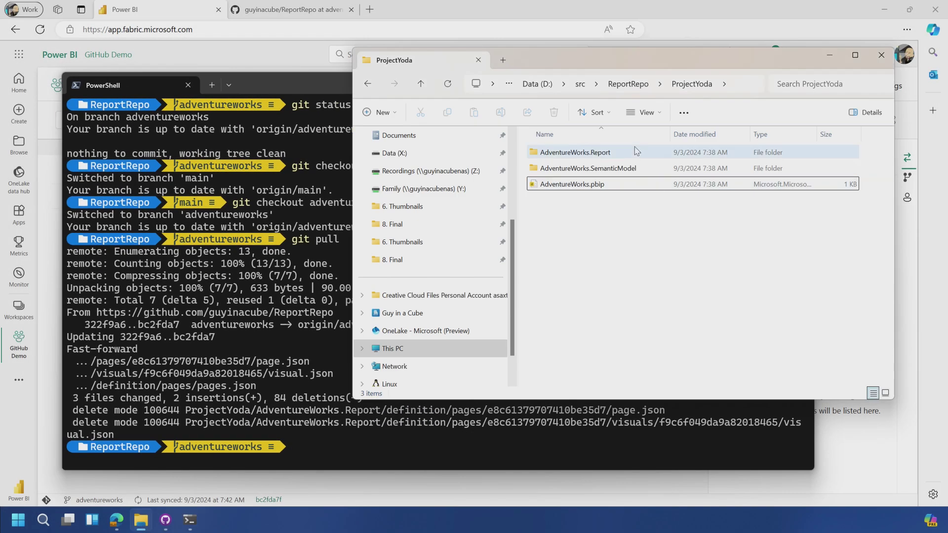
- Reopen AdventureWorks.pbip without New Page, close Power BI Desktop and return to GitHub's ReportRepo
{"action": "left_click", "coordinate": [565, 186]}
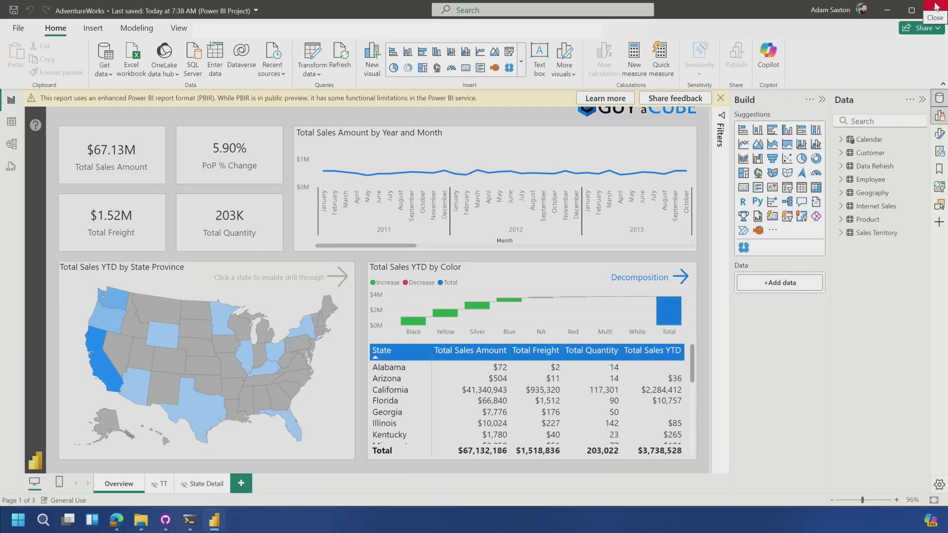
{"action": "left_click", "coordinate": [935, 8]}
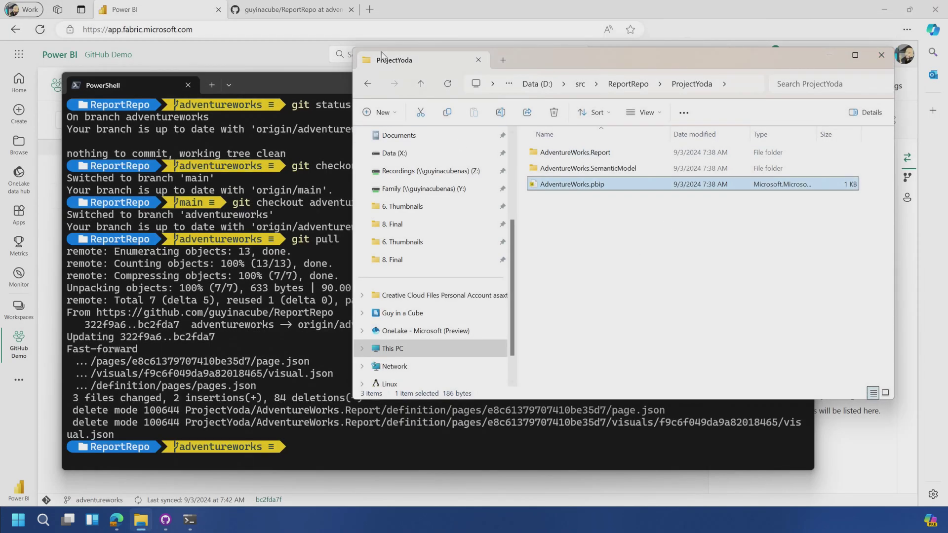
{"action": "left_click", "coordinate": [316, 15]}
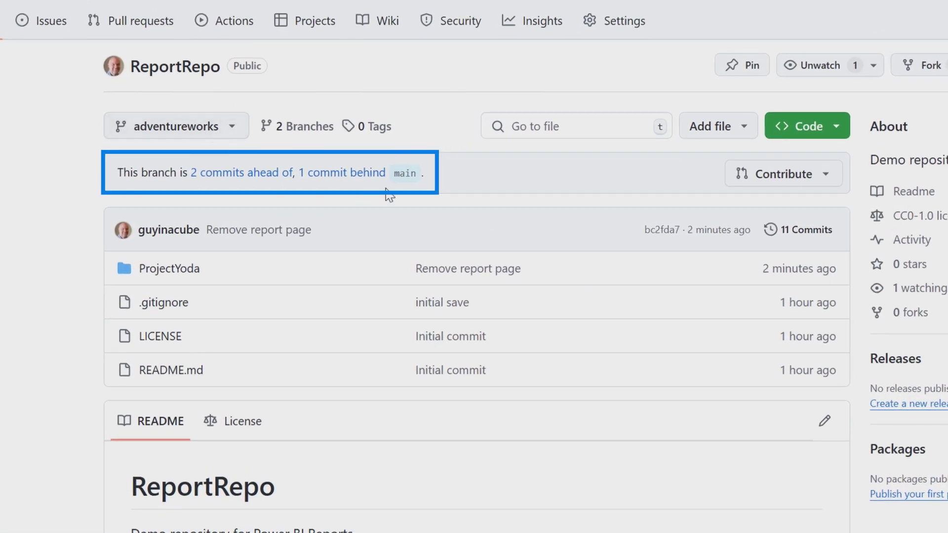
- Switch the ReportRepo view to the main branch from the branch dropdown
{"action": "left_click", "coordinate": [178, 126]}
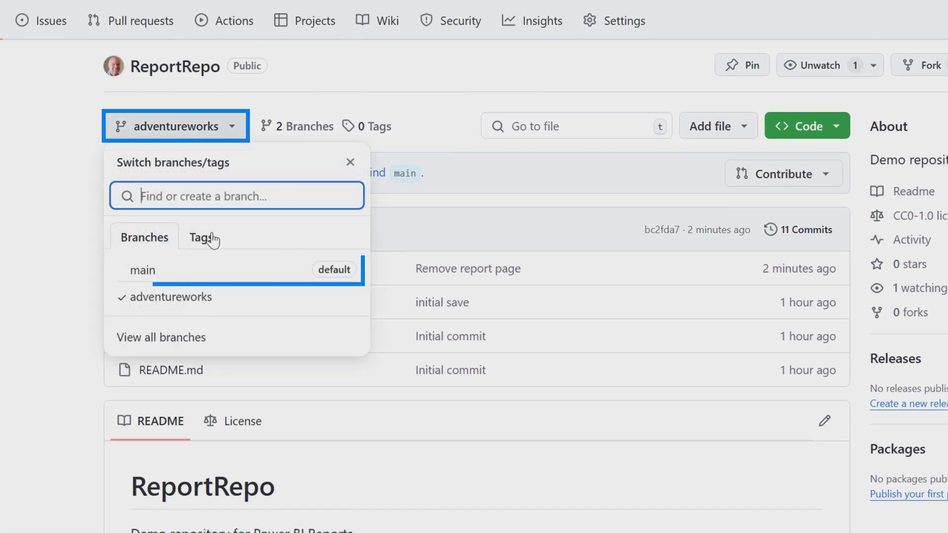
{"action": "left_click", "coordinate": [173, 269]}
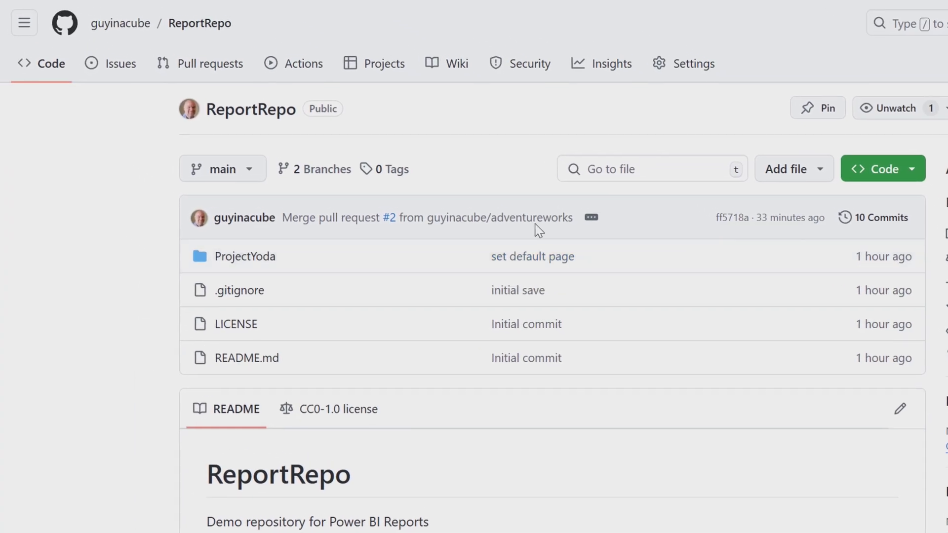
- Start a new pull request comparing adventureworks against main
{"action": "left_click", "coordinate": [207, 74]}
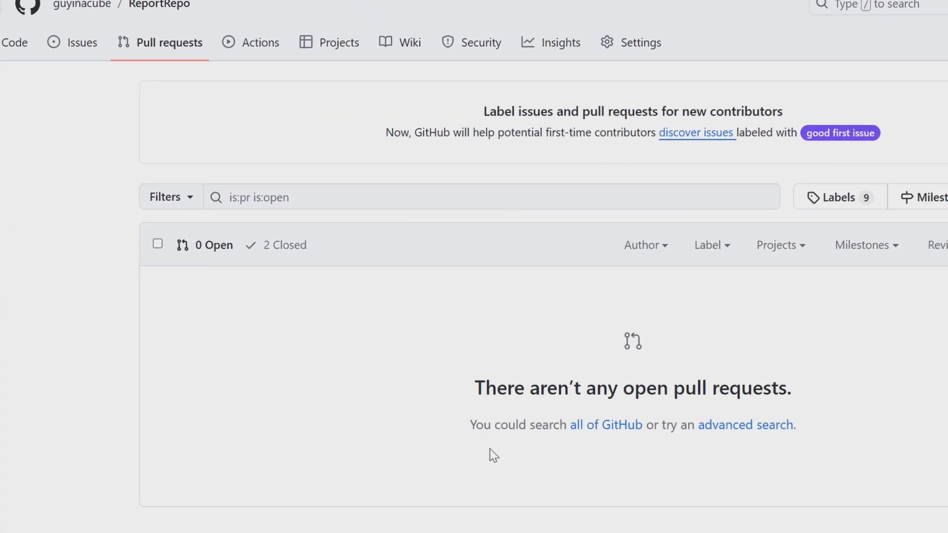
{"action": "left_click", "coordinate": [913, 125]}
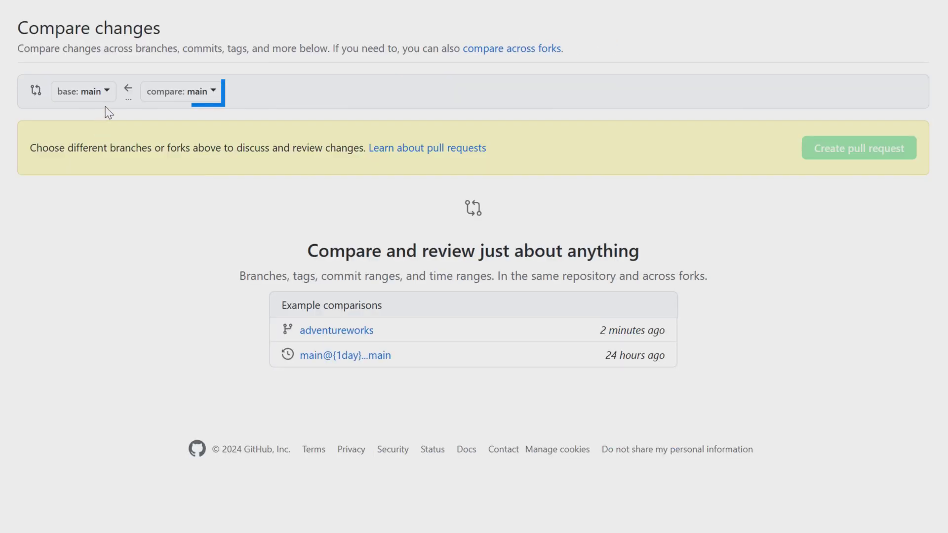
{"action": "left_click", "coordinate": [175, 91]}
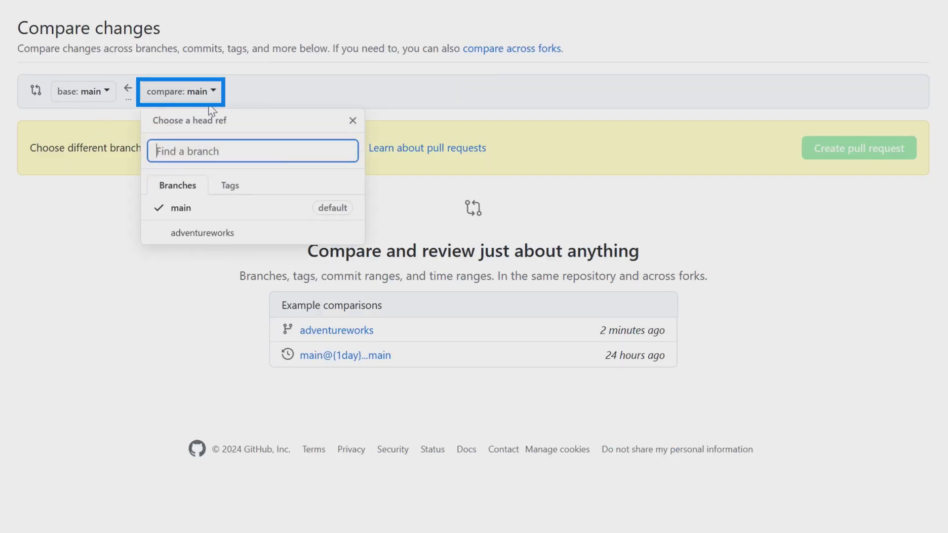
{"action": "left_click", "coordinate": [225, 231]}
{"action": "left_click", "coordinate": [891, 157]}
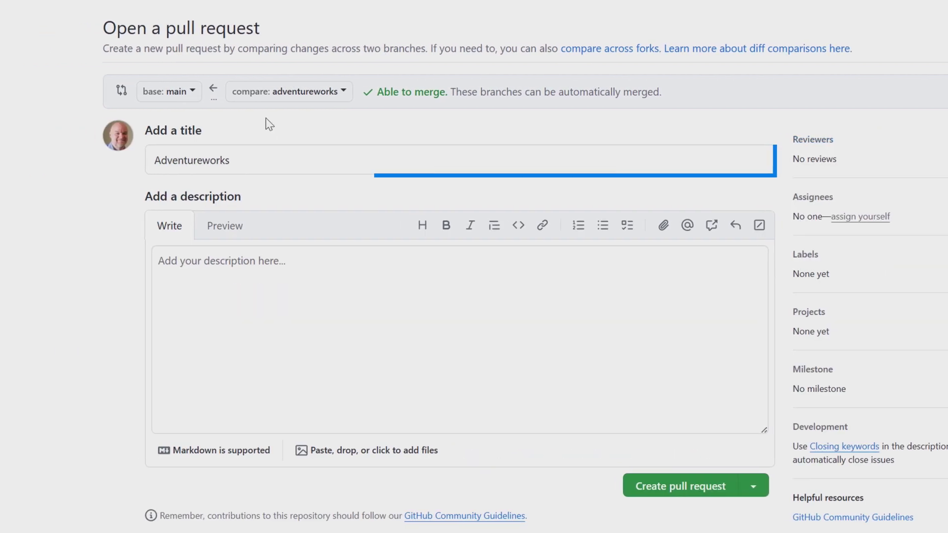
- Title the pull request with a fist emoji before 'Remote report page' and submit it
{"action": "key", "text": "Home"}
{"action": "key", "text": "super+period"}
{"action": "key", "text": "Return"}
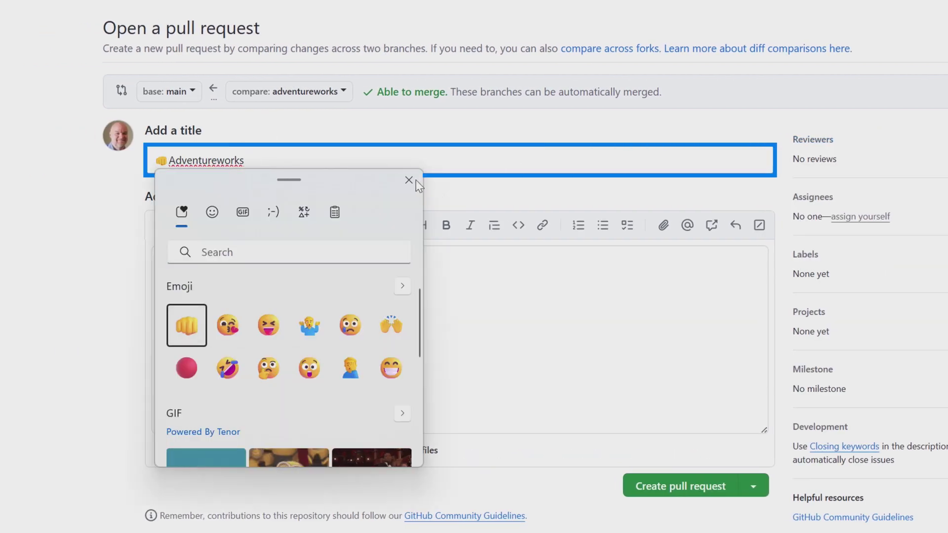
{"action": "left_click", "coordinate": [408, 181]}
{"action": "type", "text": "👊 Remote report"}
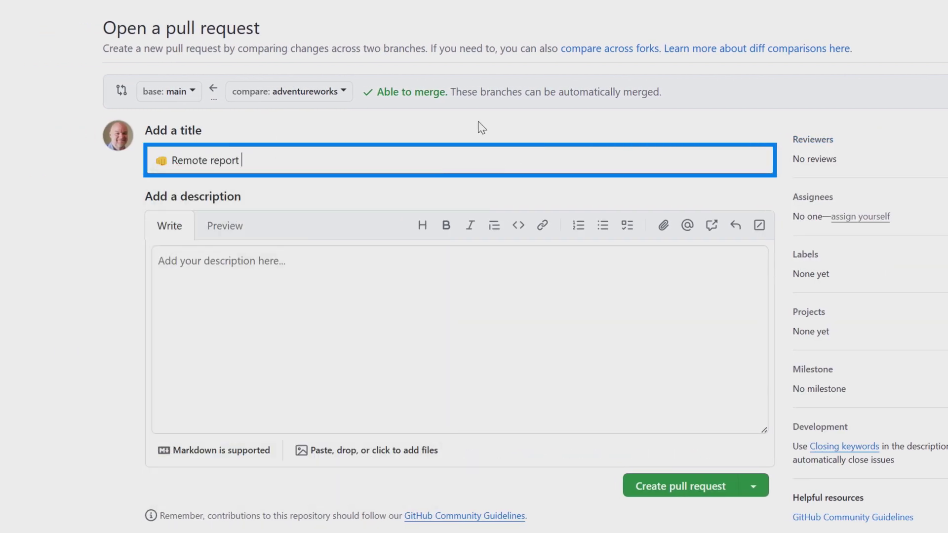
{"action": "type", "text": "page"}
{"action": "left_click", "coordinate": [660, 489]}
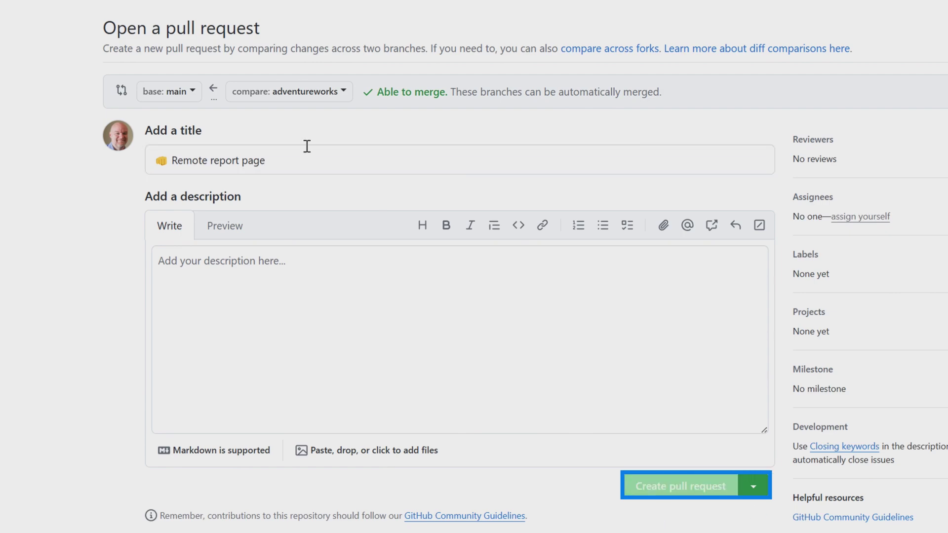
{"action": "scroll", "coordinate": [161, 431], "scroll_direction": "down", "scroll_amount": 2}
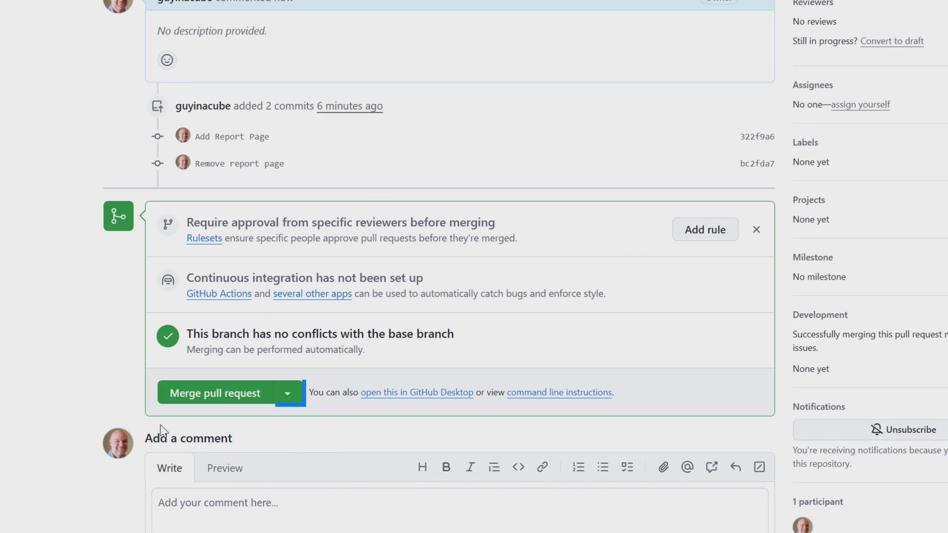
- Merge pull request #3 into main on GitHub, then switch the local copy to main
{"action": "left_click", "coordinate": [219, 402]}
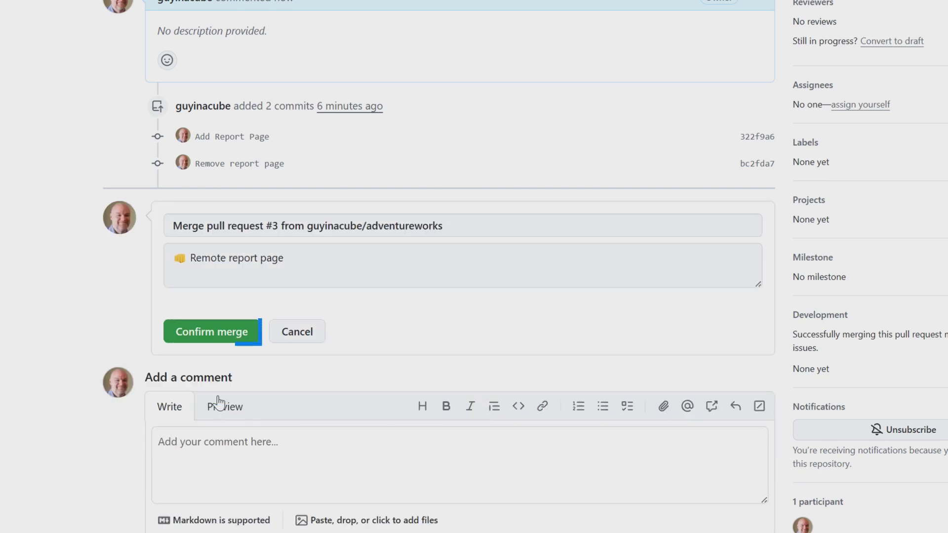
{"action": "left_click", "coordinate": [212, 337]}
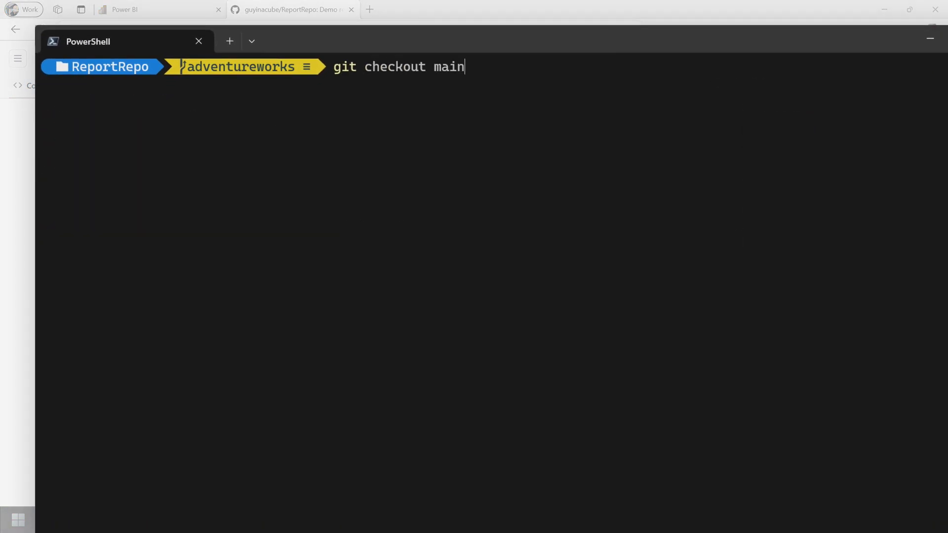
{"action": "key", "text": "Return"}
{"action": "type", "text": "git pull"}
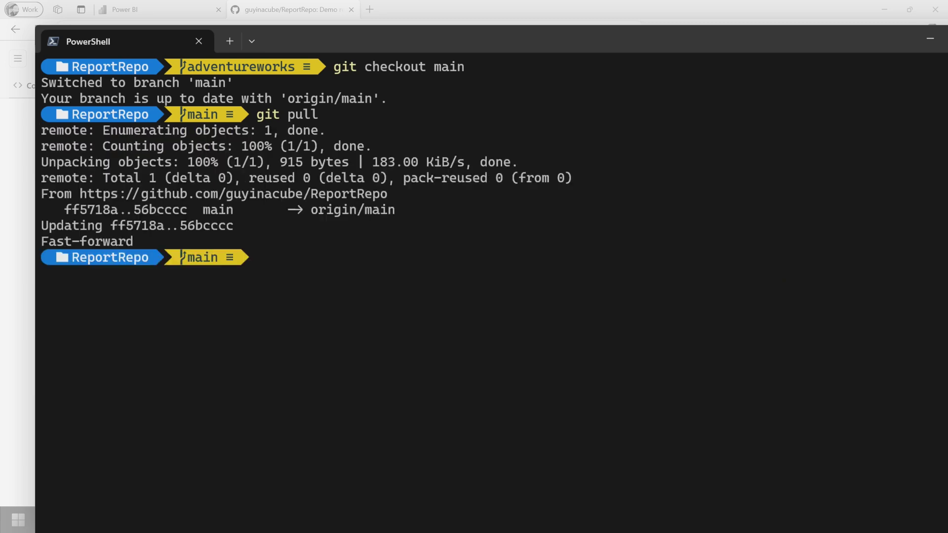